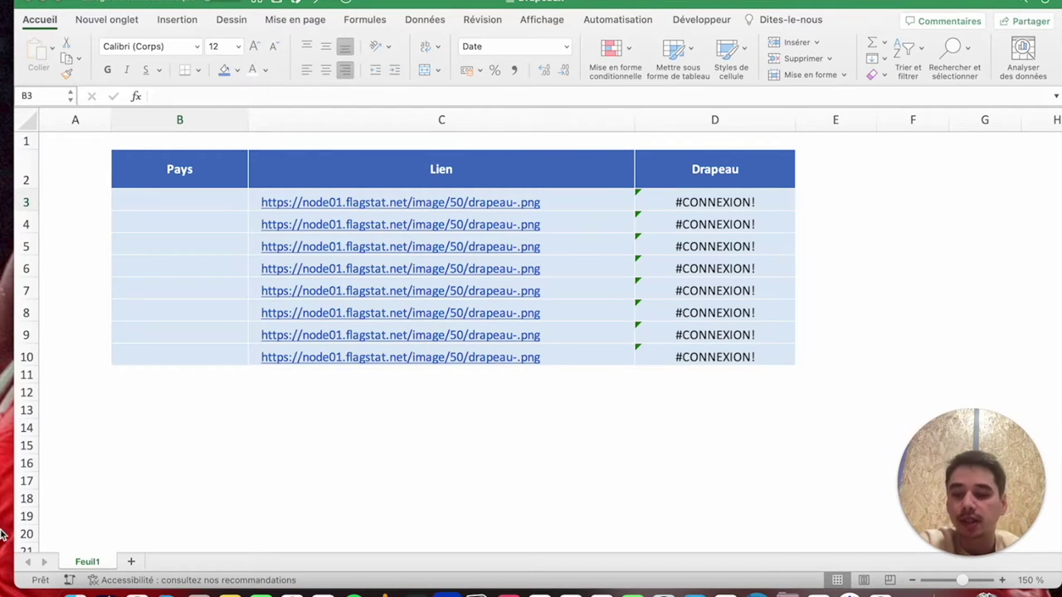
Scroll through the flags website in the browser, then go back to the spreadsheet.
mouse_move(112, 583)
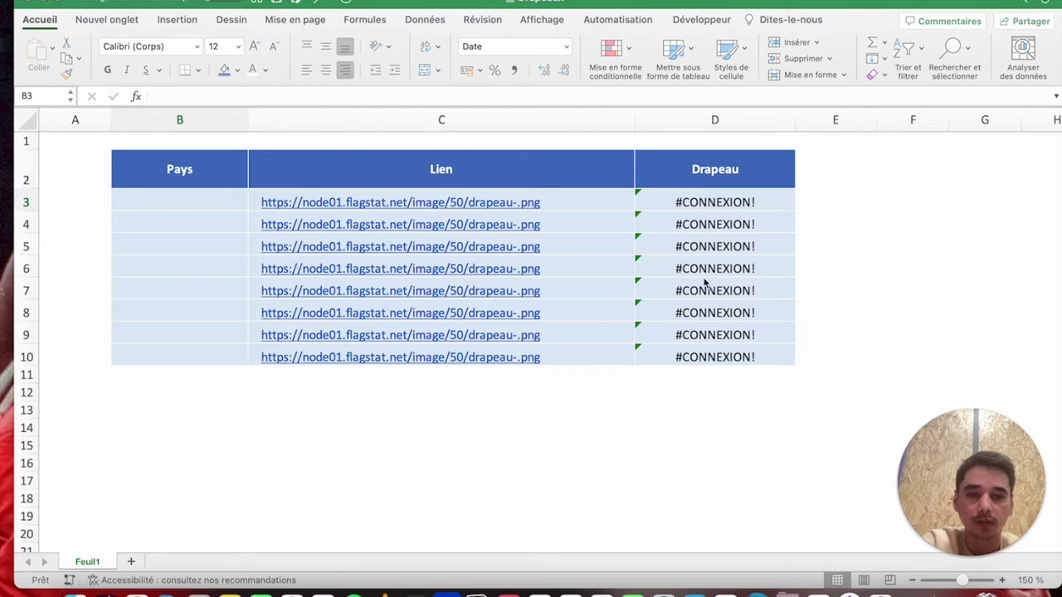
click(112, 583)
scroll(335, 427, down, 2)
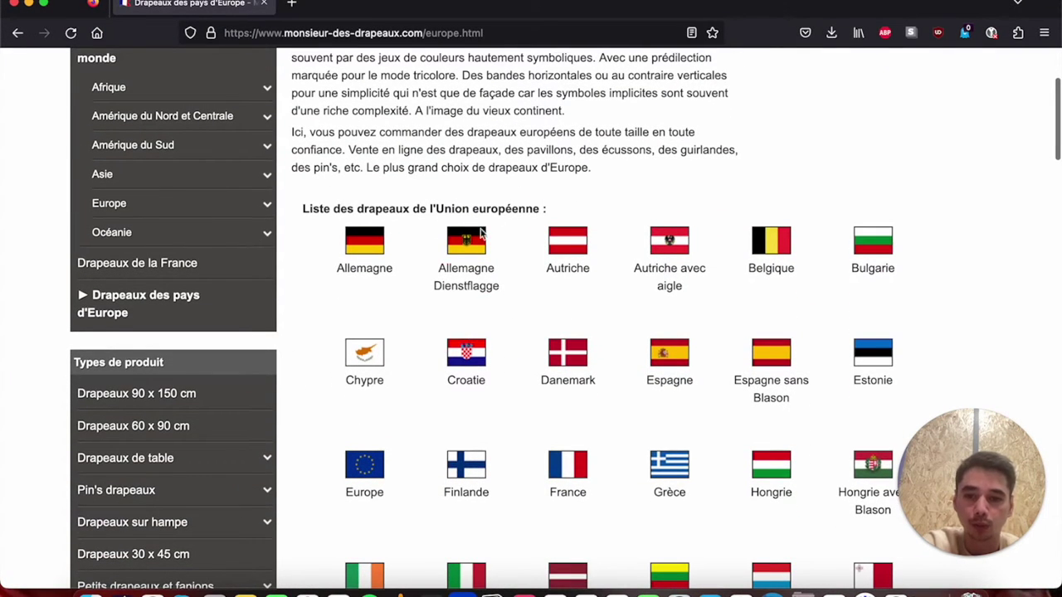
scroll(559, 365, down, 10)
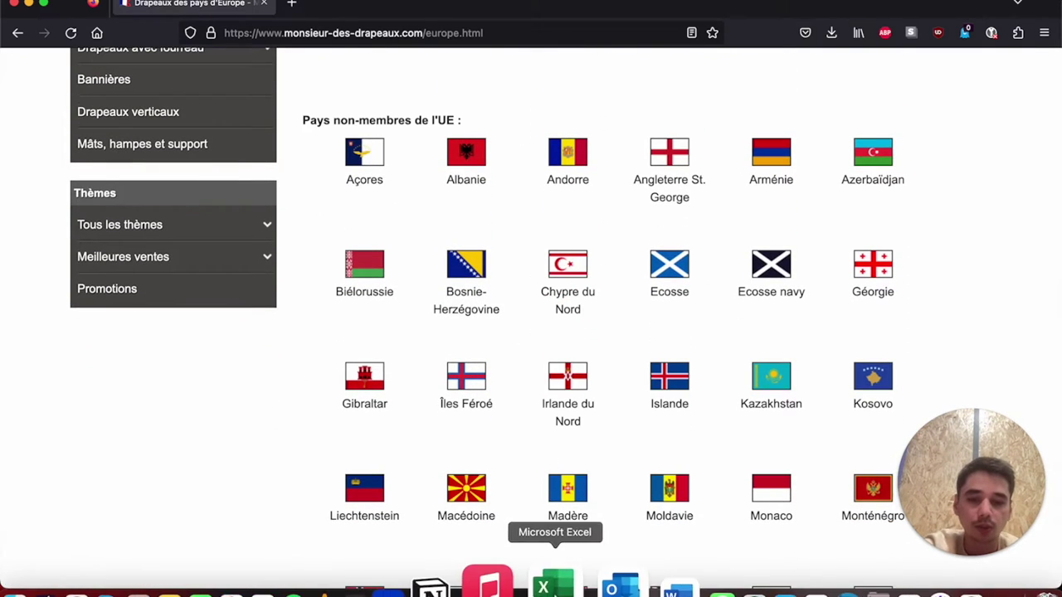
click(545, 583)
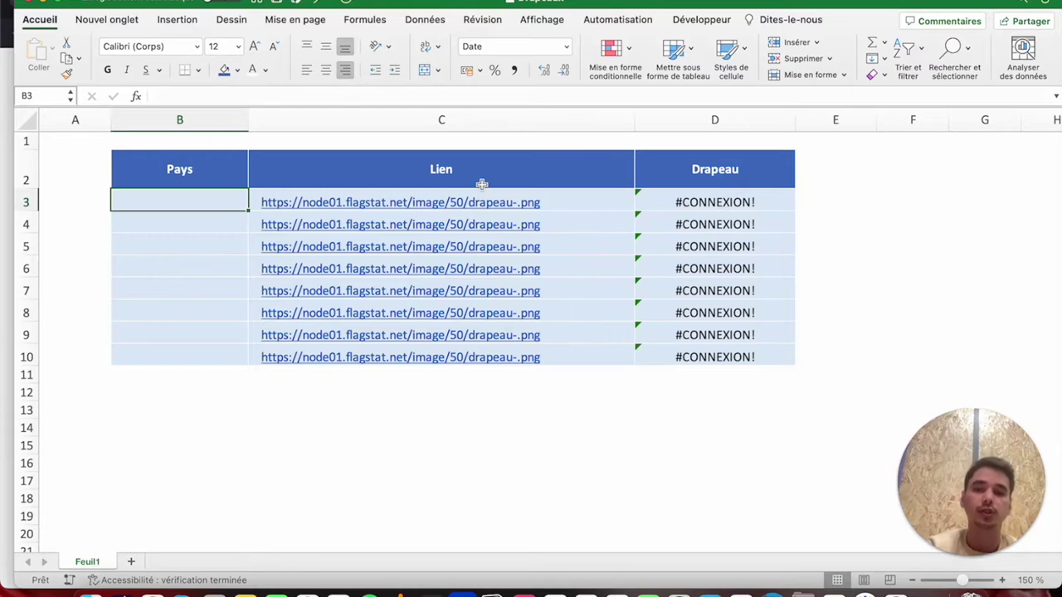
Enter France, Irlande, Angleterre, Irlande du nord, Espagne, Albanie, Kosovo and Montenegro in B3:B10.
text(France)
key(Return)
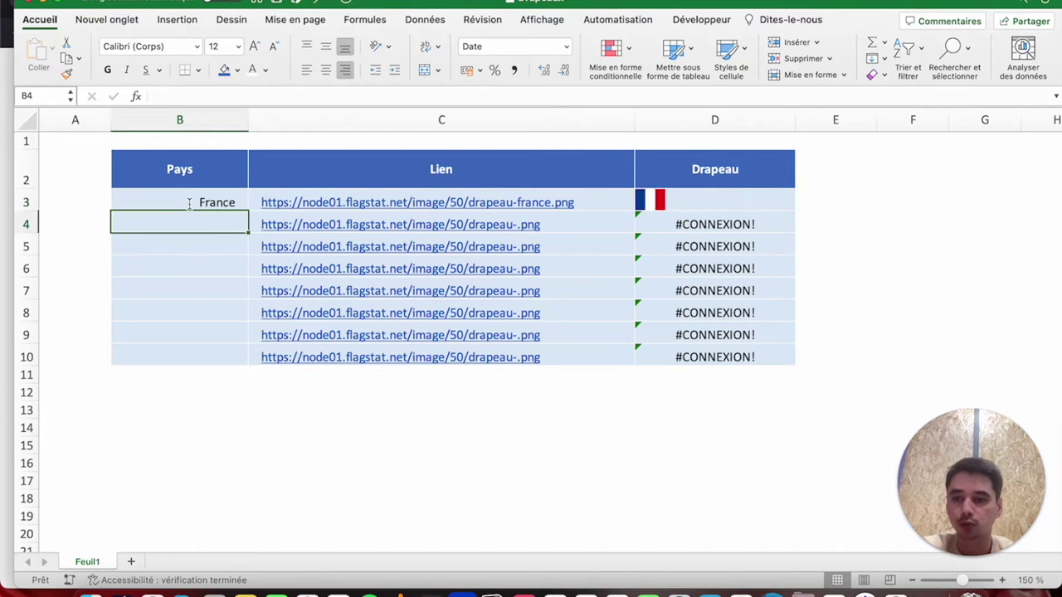
text(Irlan)
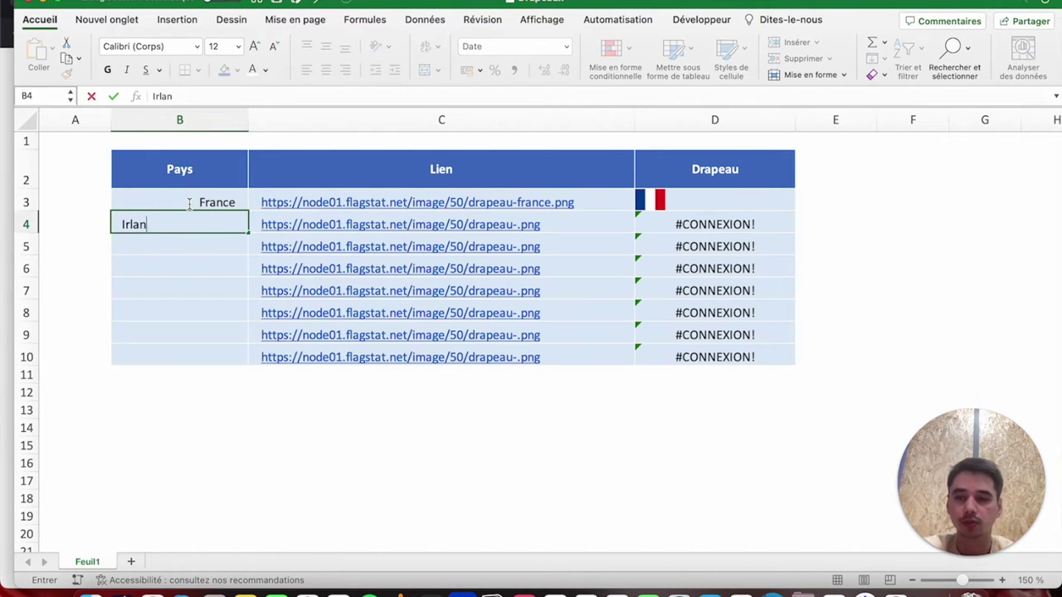
text(de)
key(Return)
text(Anglet)
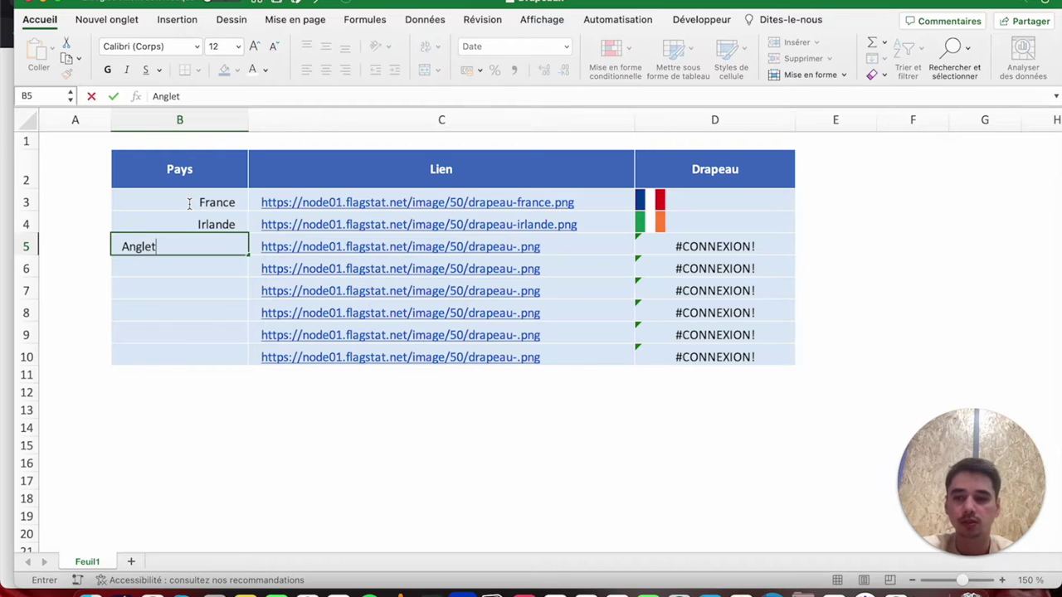
text(err)
key(Return)
text(Irlande du n)
key(Return)
text(Espagne)
key(Return)
text(Albanie)
key(Return)
text(Kosovo)
key(Return)
text(Mo)
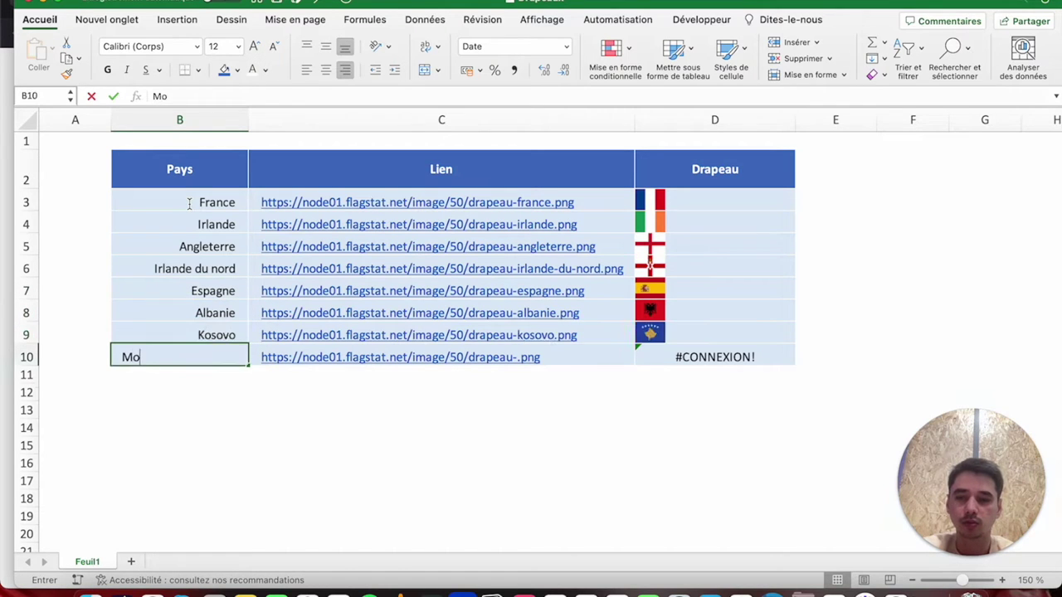
text(ntenegro)
key(Return)
key(Up)
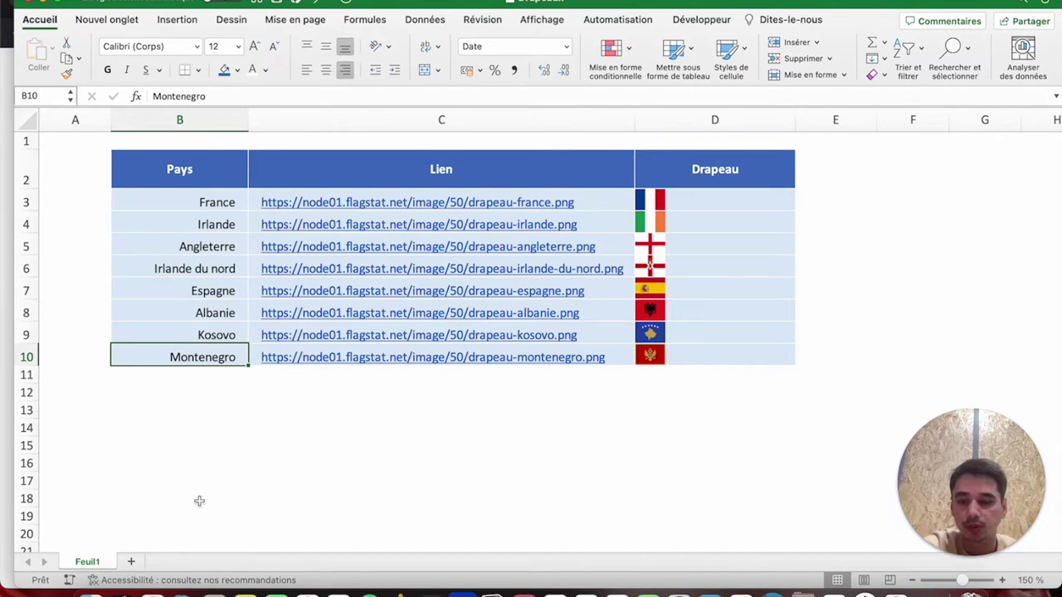
Copy the Ecosse flag's image link from the flags website and return to Excel.
click(111, 580)
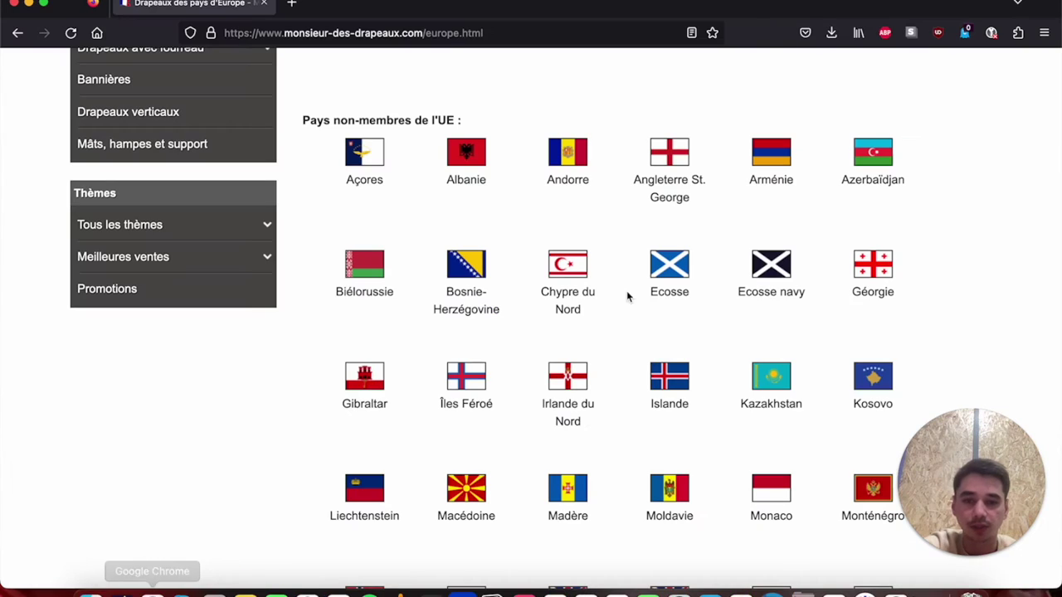
right_click(671, 264)
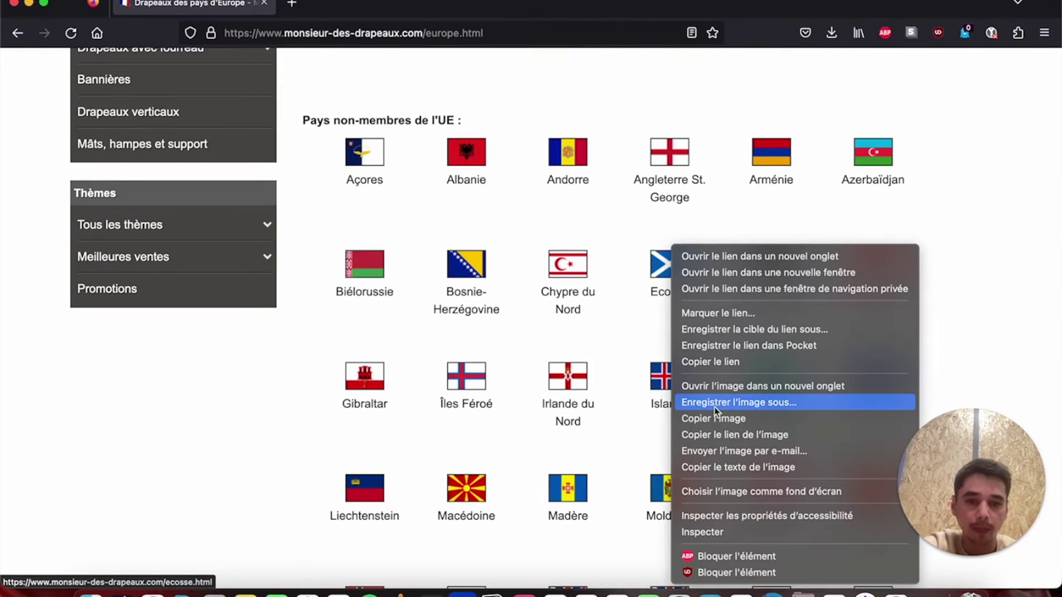
click(720, 435)
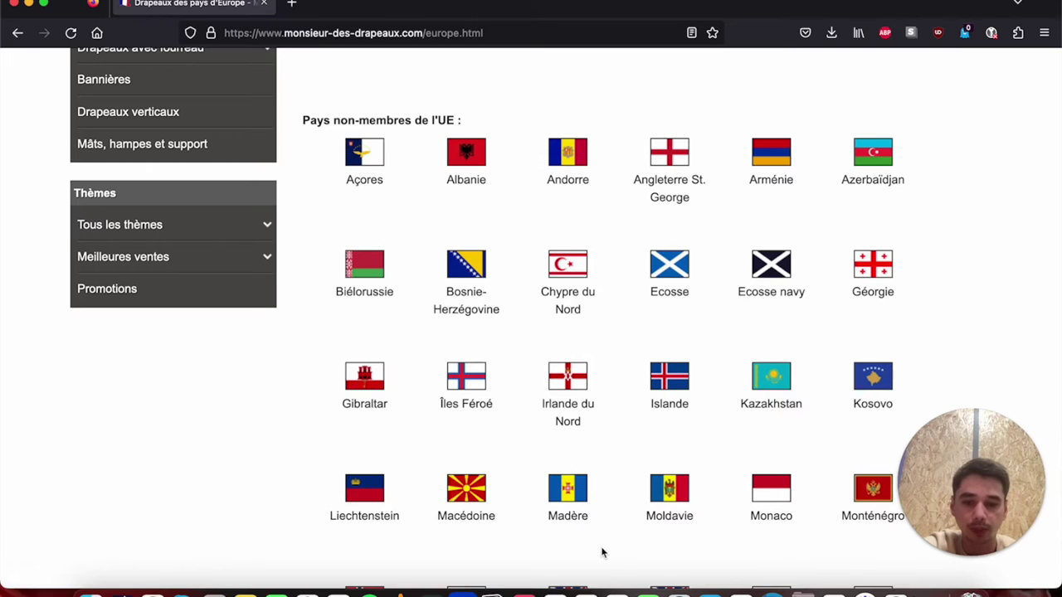
click(554, 588)
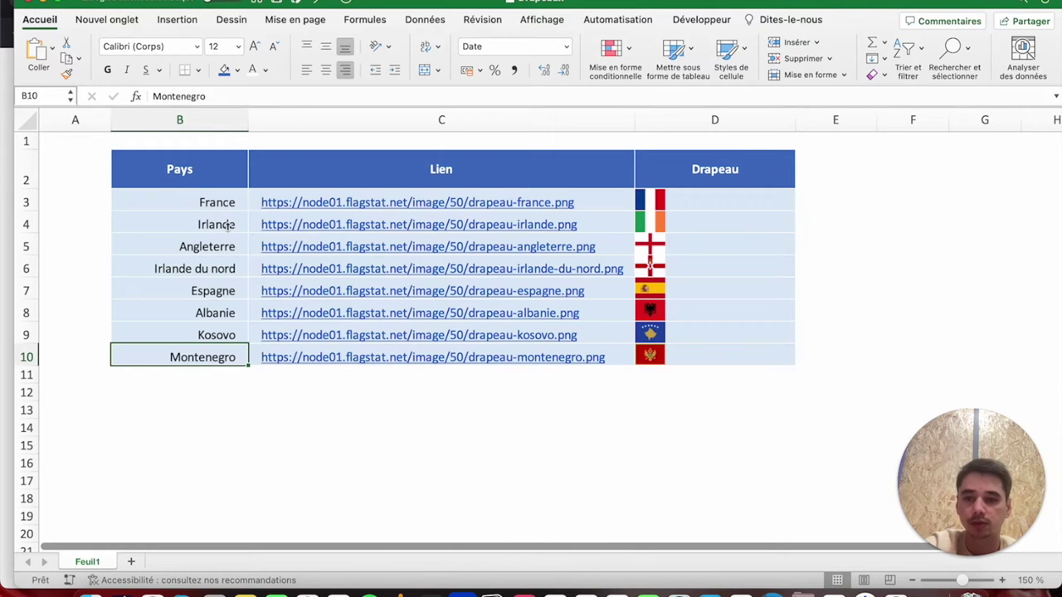
Clear B4:D10, B3 and D3, and paste the Scotland flag URL into C3.
drag(227, 225, 718, 351)
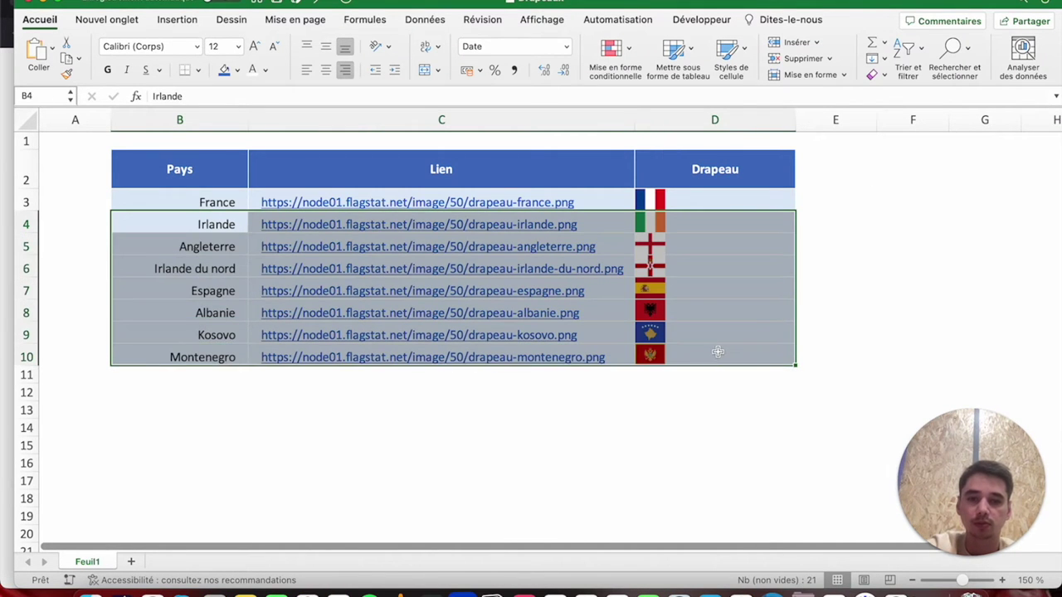
key(Delete)
click(615, 204)
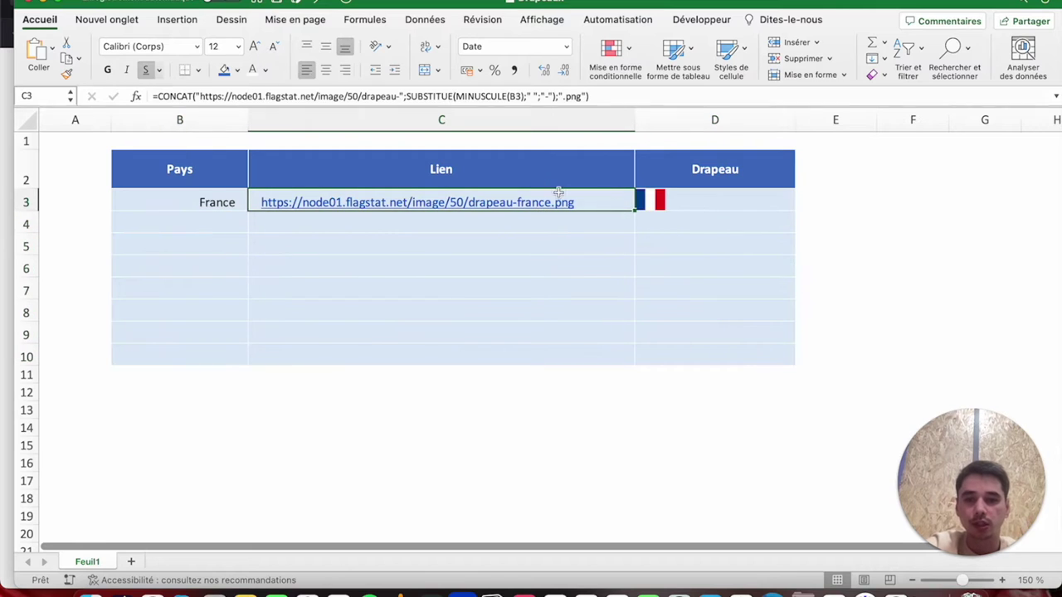
text(https://node01.flagstat.net/image/50/drapeau-ecosse.png)
key(Right)
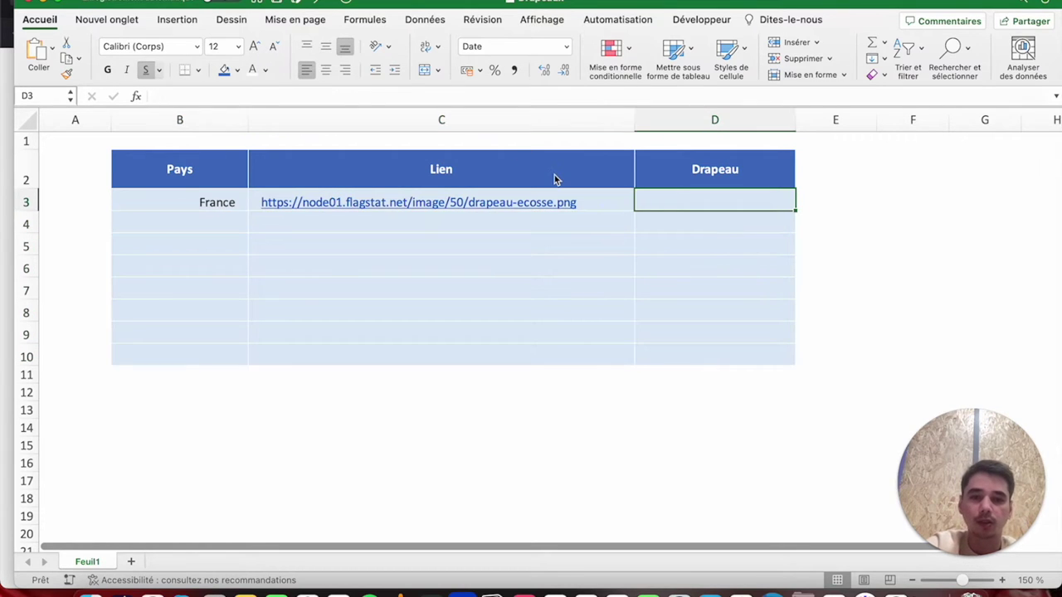
key(Left)
key(Left)
key(Delete)
key(Right)
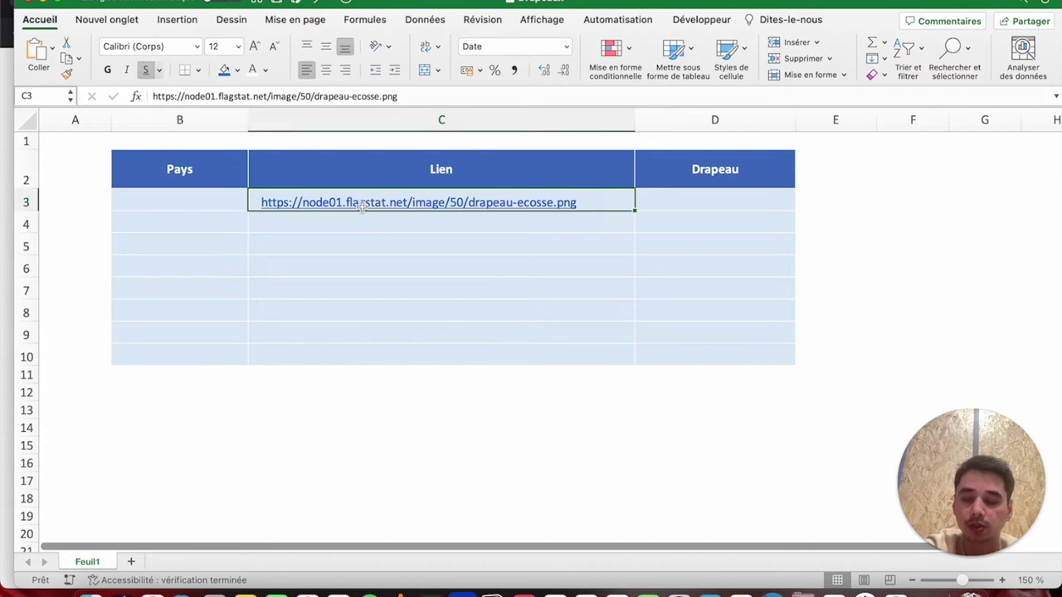
click(675, 202)
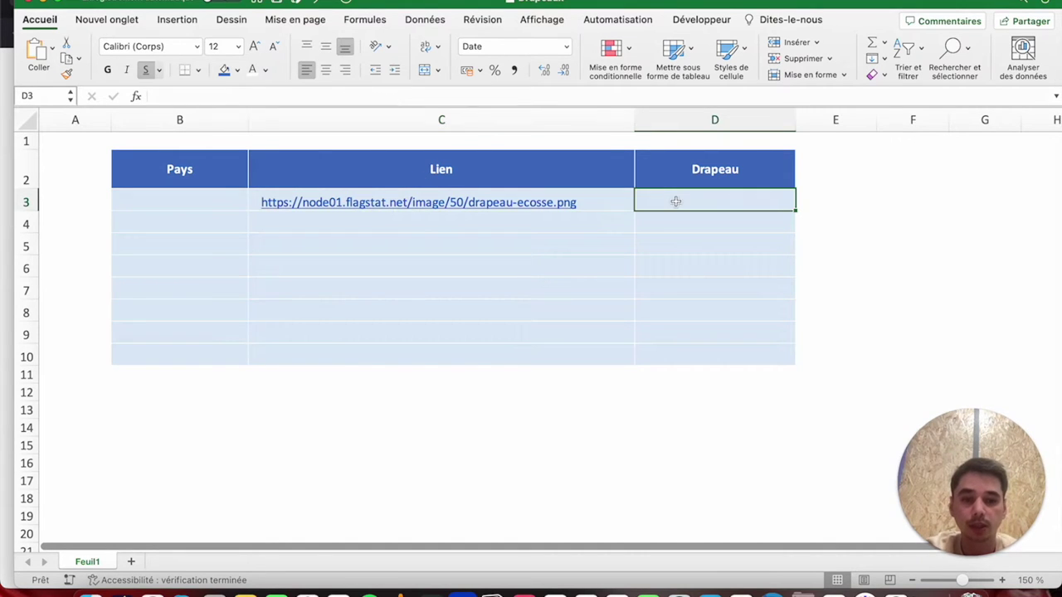
Enter =IMAGE("…") in D3 with the pasted Scotland flag URL.
text(=ima)
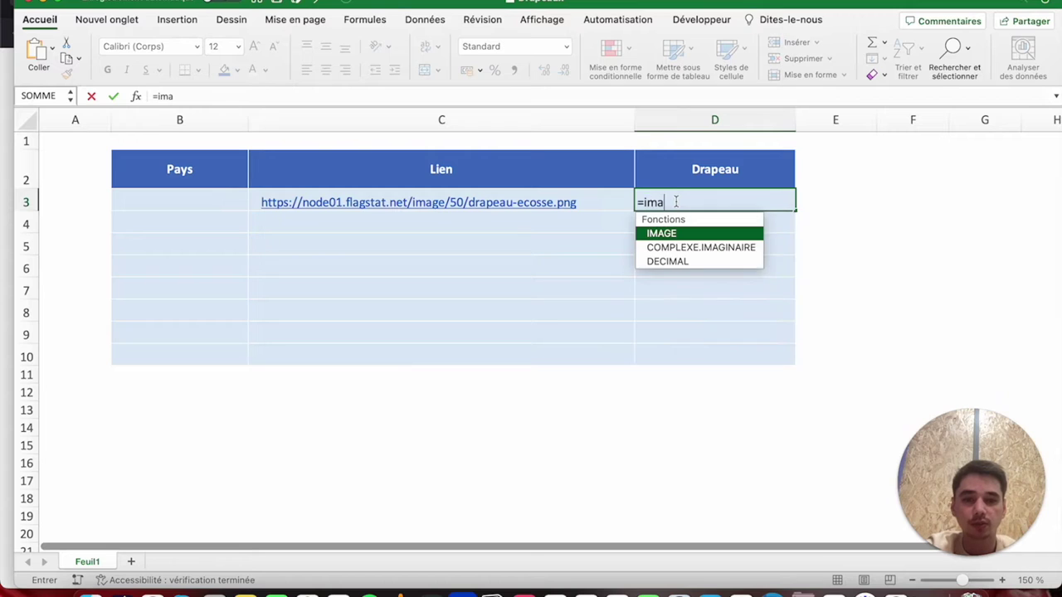
text(ge)
key(Tab)
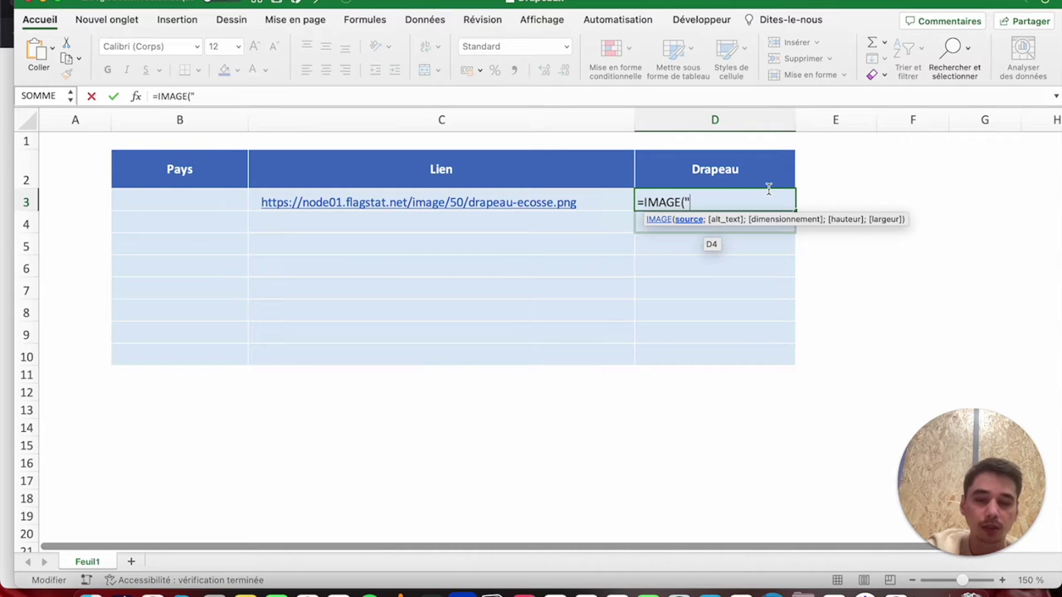
text(https://node01.flagstat.net/image/50/drapeau-ecosse.png)
text("))
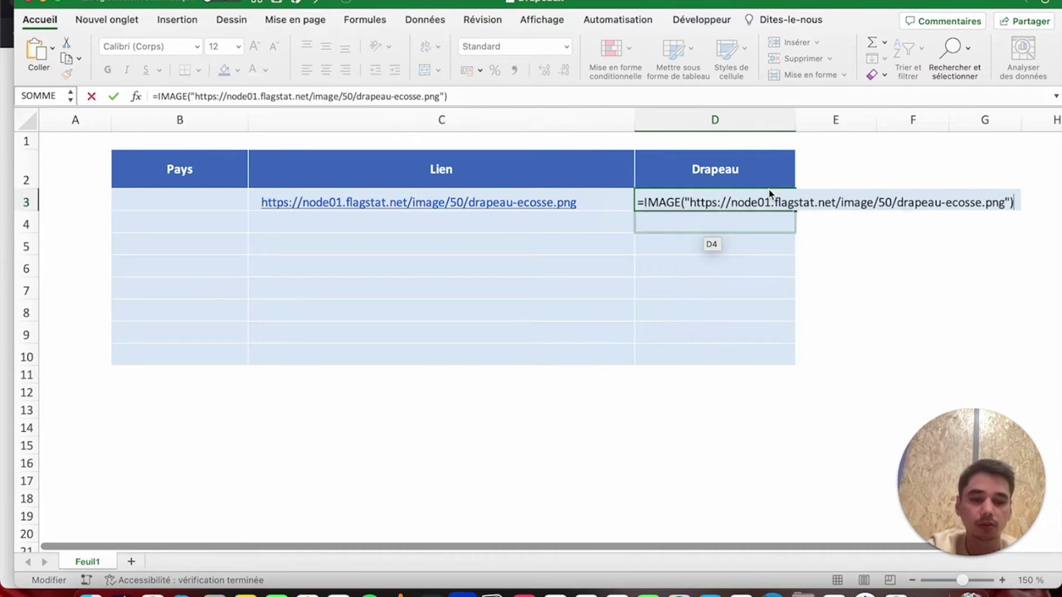
key(Return)
Replace the hard-coded URL in D3's formula with a C3 reference, giving =IMAGE(C3).
click(755, 197)
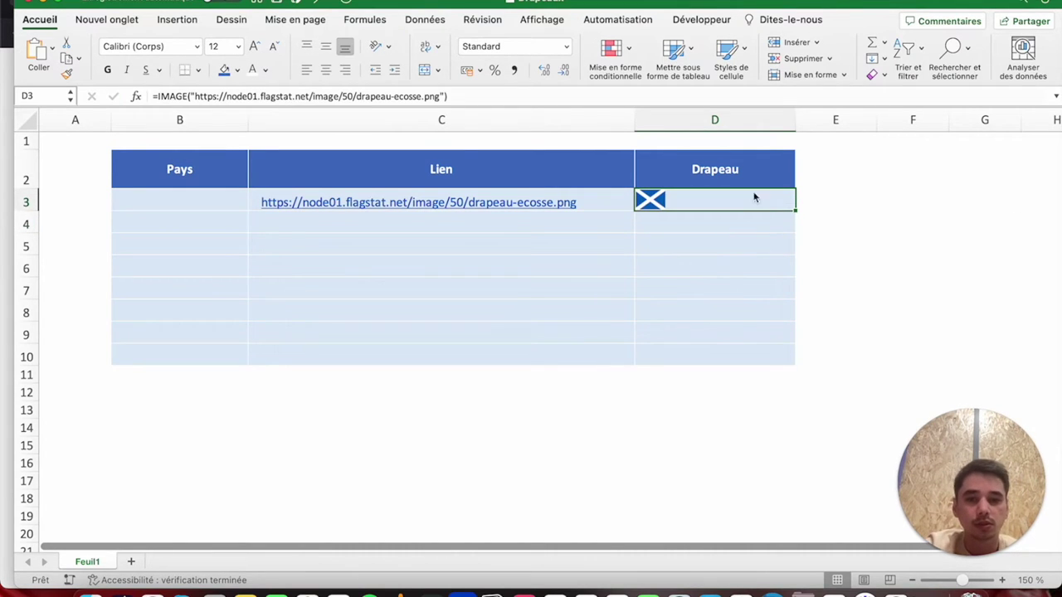
click(442, 96)
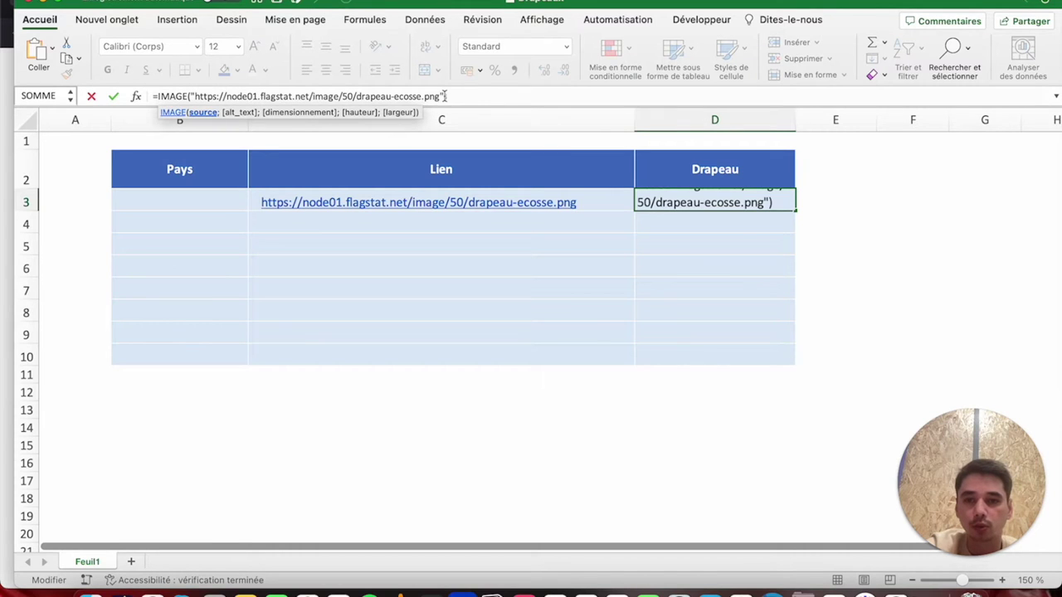
drag(446, 96, 196, 96)
key(BackSpace)
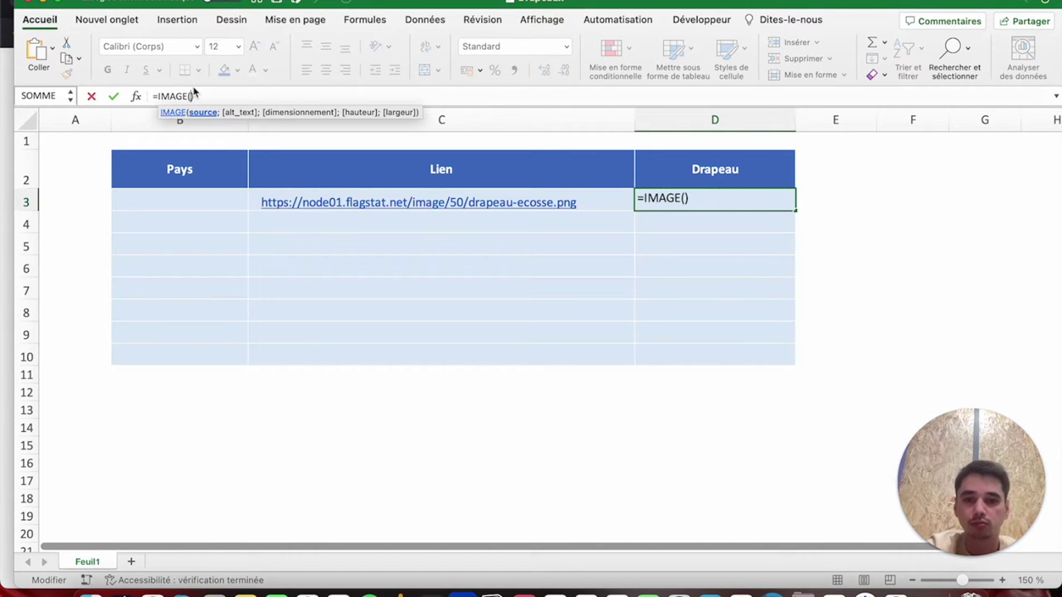
click(307, 203)
key(Return)
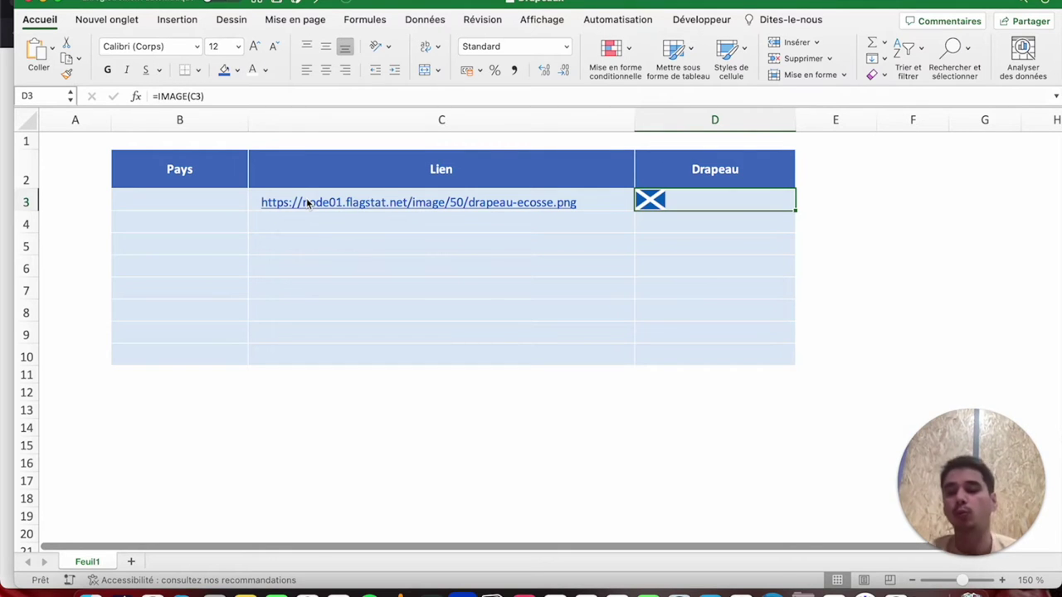
click(195, 204)
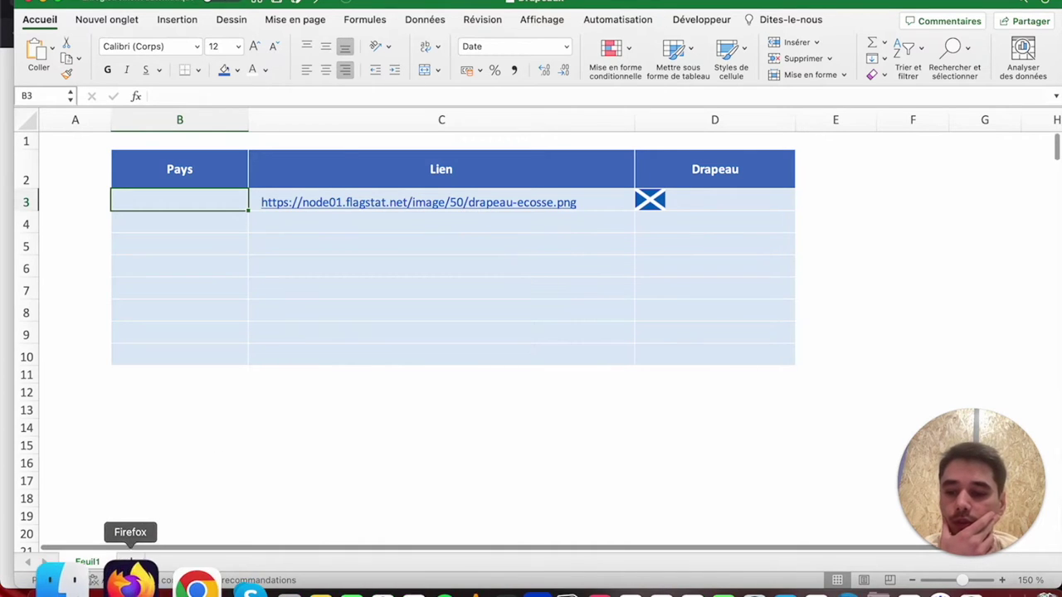
click(131, 581)
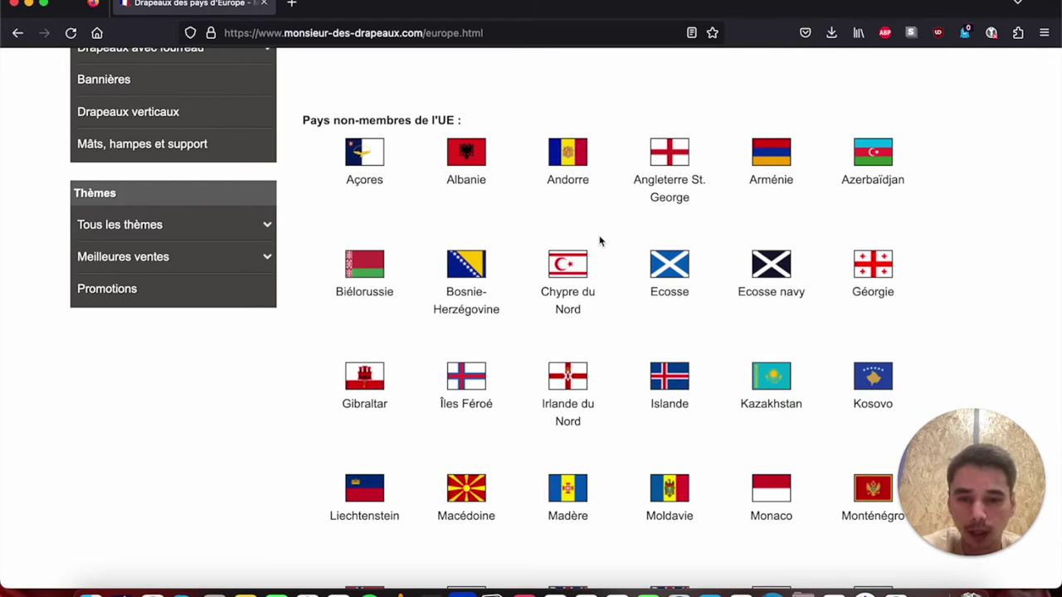
click(547, 591)
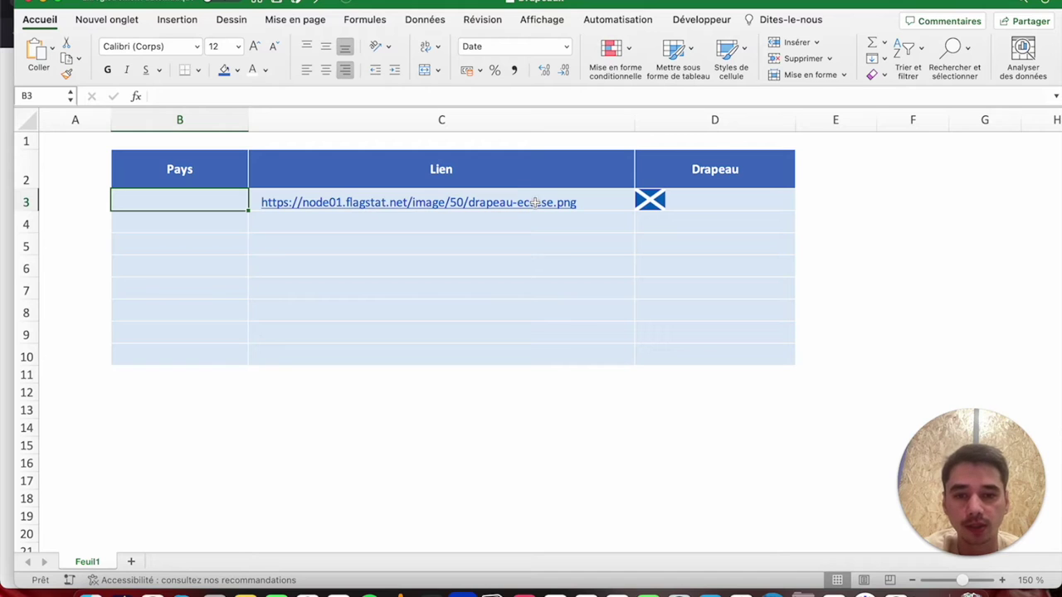
Change 'ecosse' to 'france' in the C3 link, then start editing C3 again.
click(253, 197)
double_click(359, 97)
text(france)
key(Return)
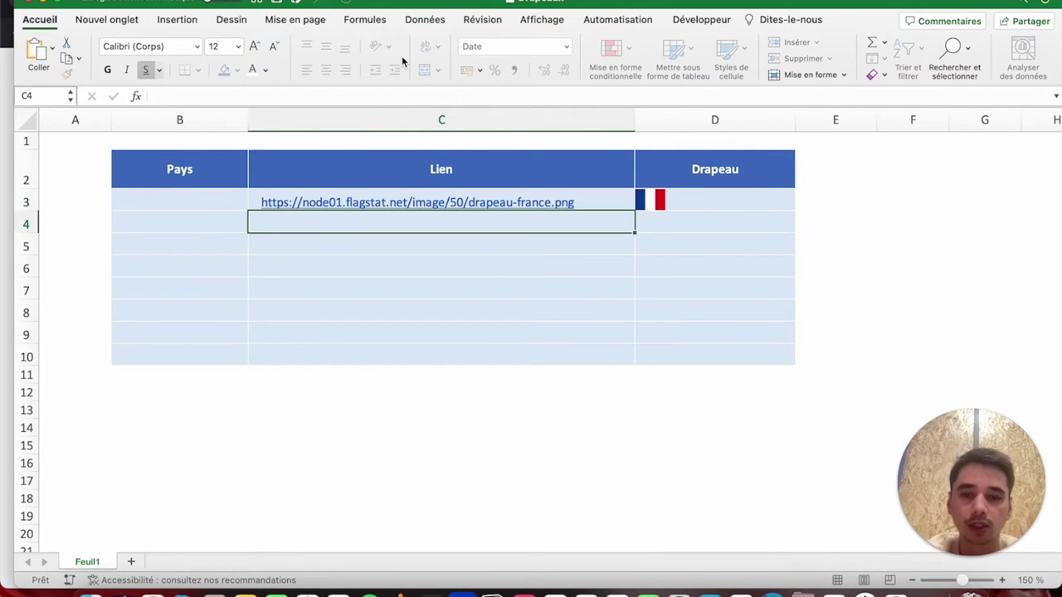
key(Up)
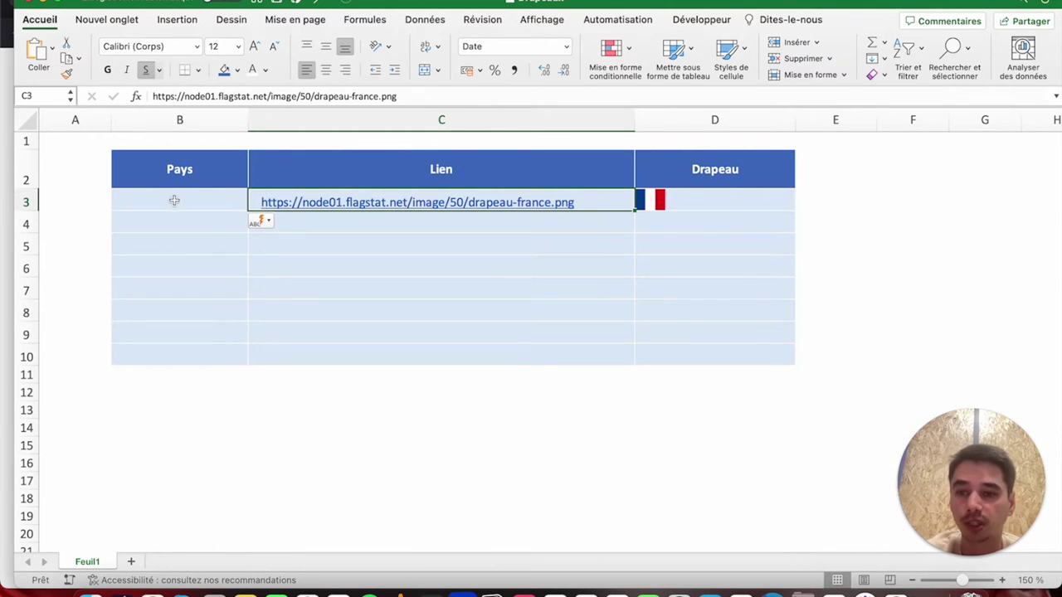
drag(174, 200, 170, 352)
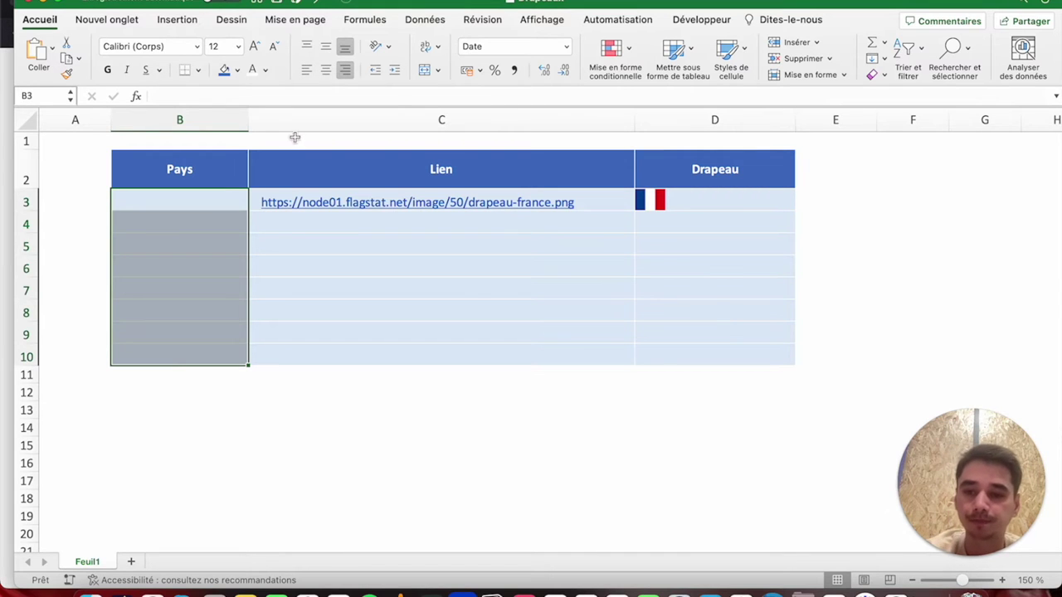
click(255, 199)
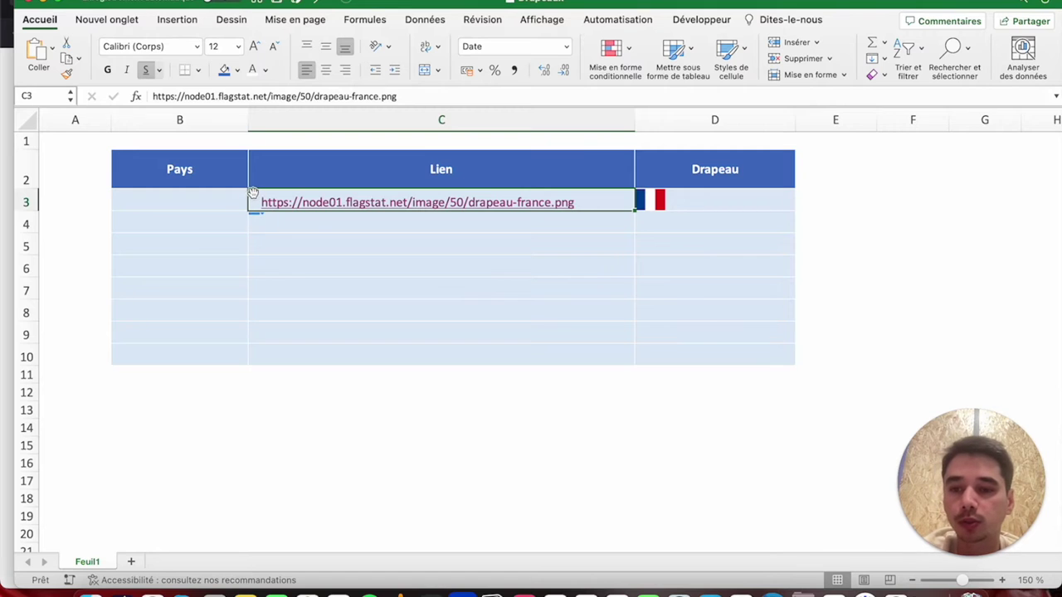
click(152, 96)
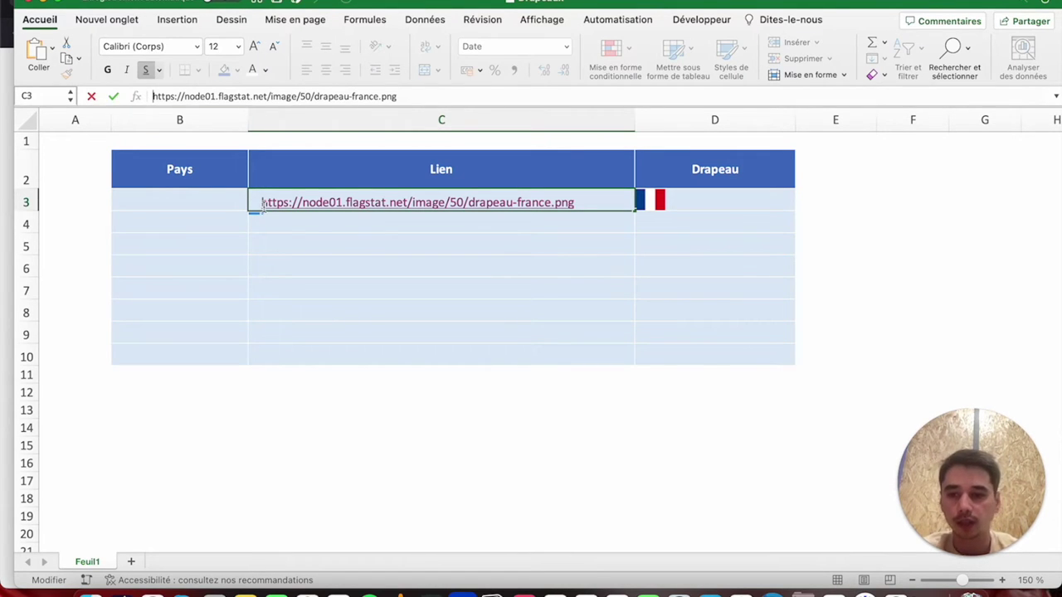
Turn the C3 link into a quoted-string formula wrapped in CONCAT( ).
text(=)
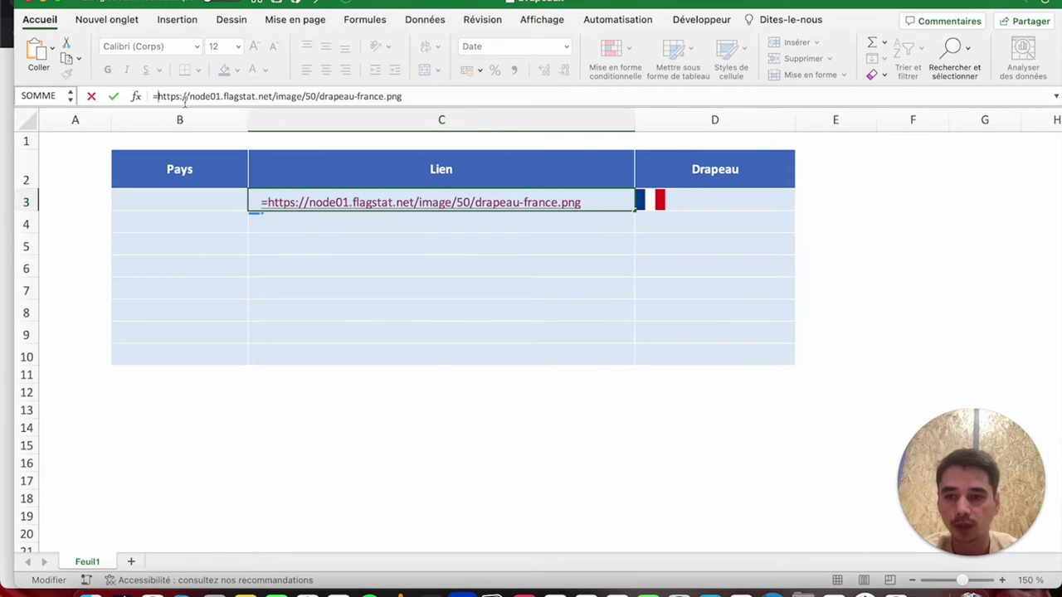
text(")
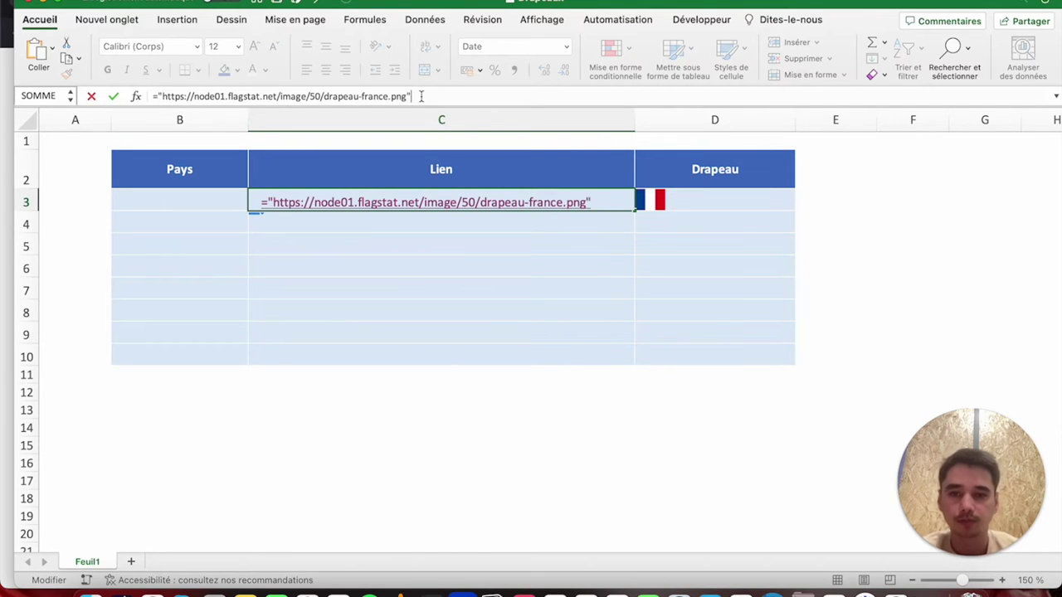
key(Return)
key(Up)
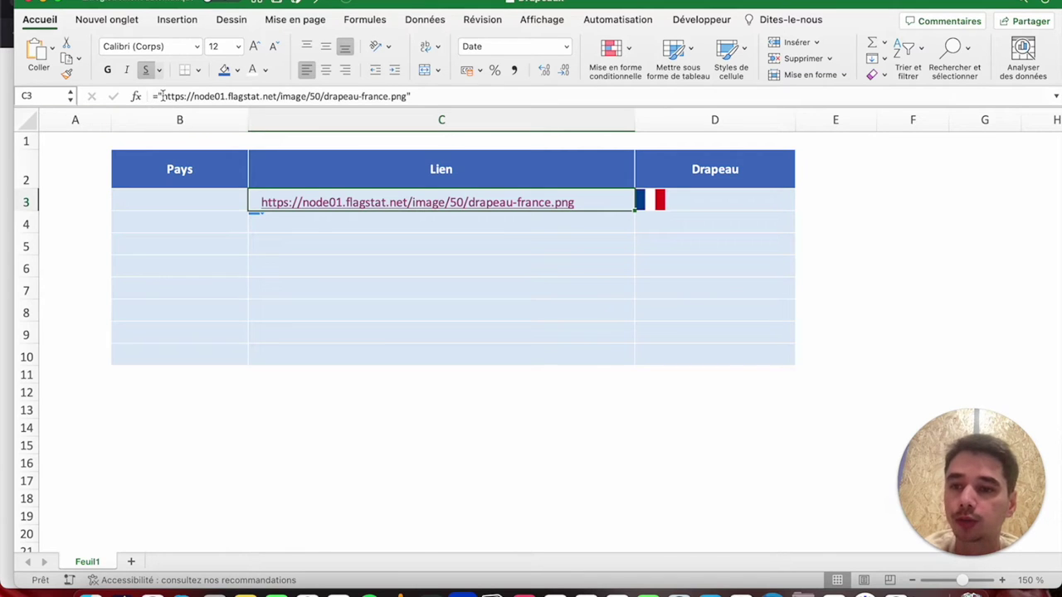
drag(160, 97, 473, 93)
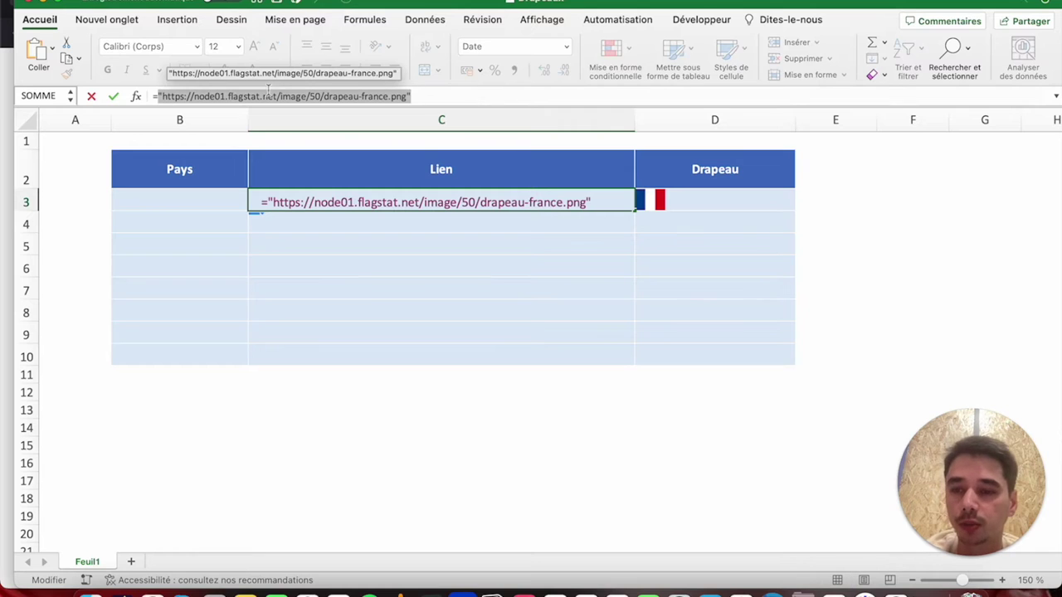
click(156, 96)
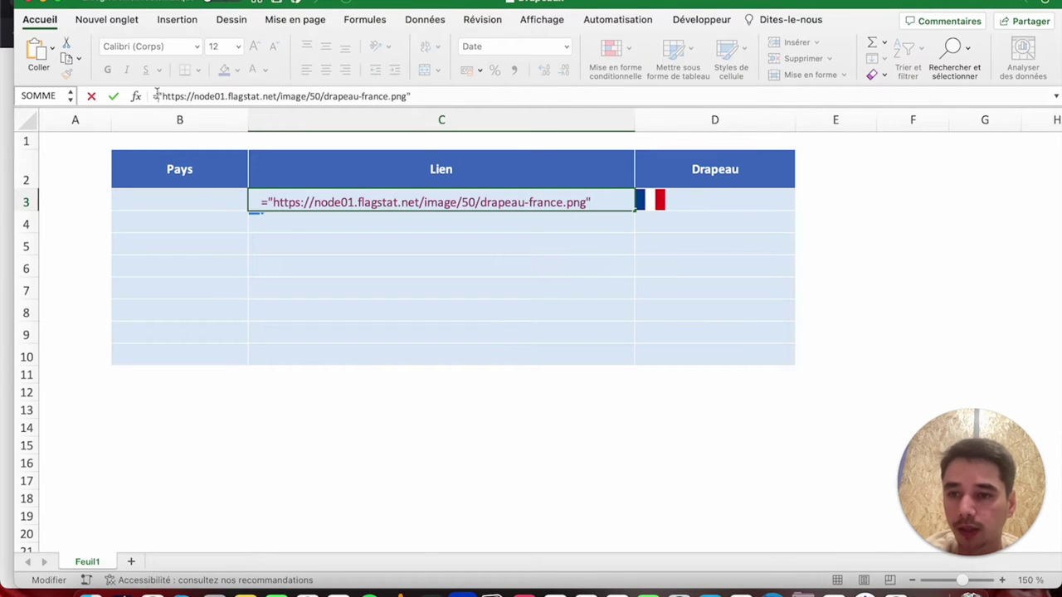
text(CONCAT()
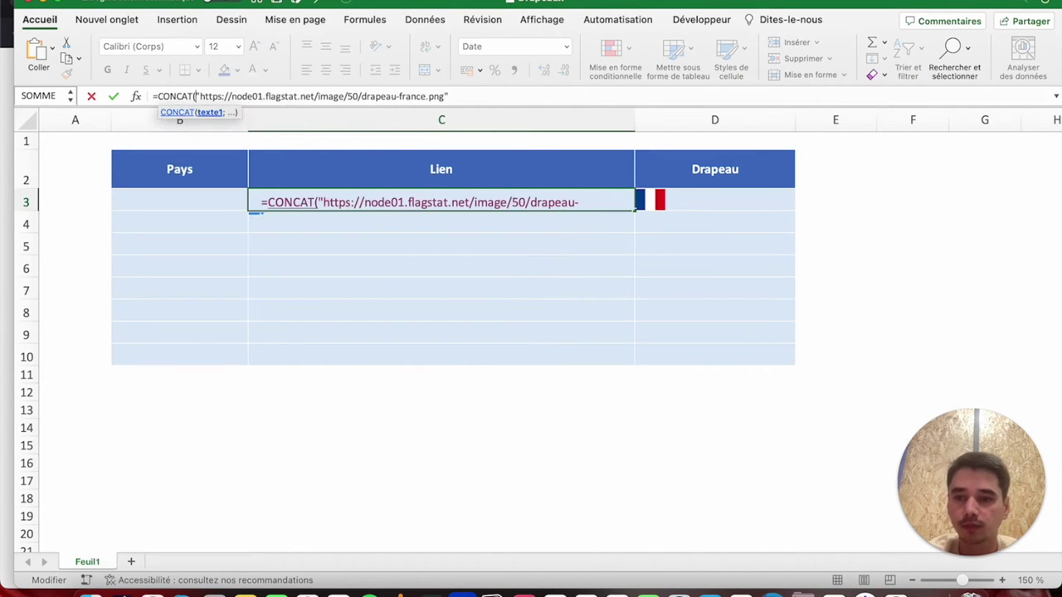
click(454, 96)
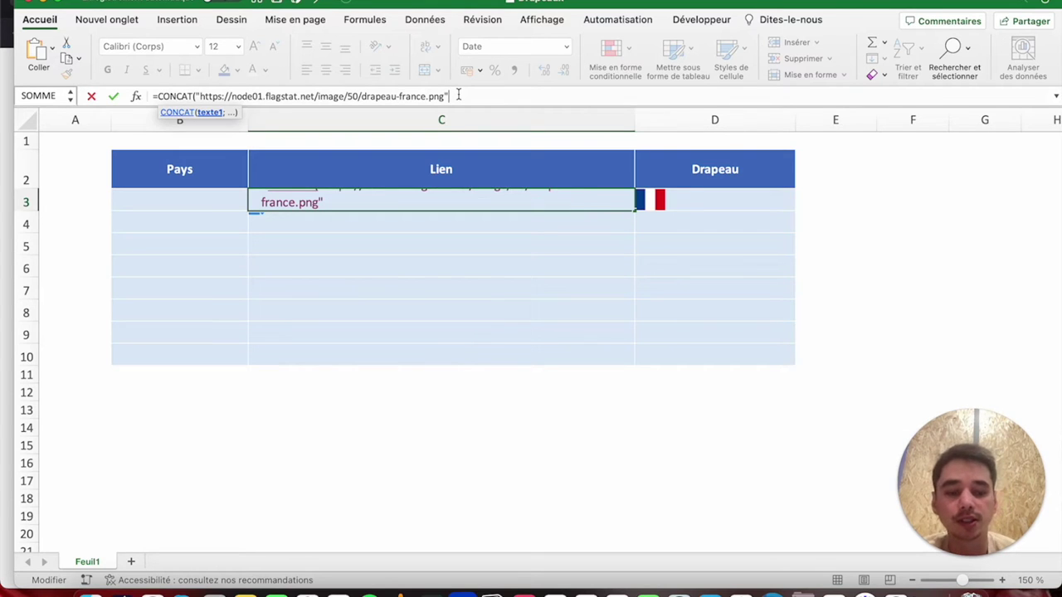
text())
key(Return)
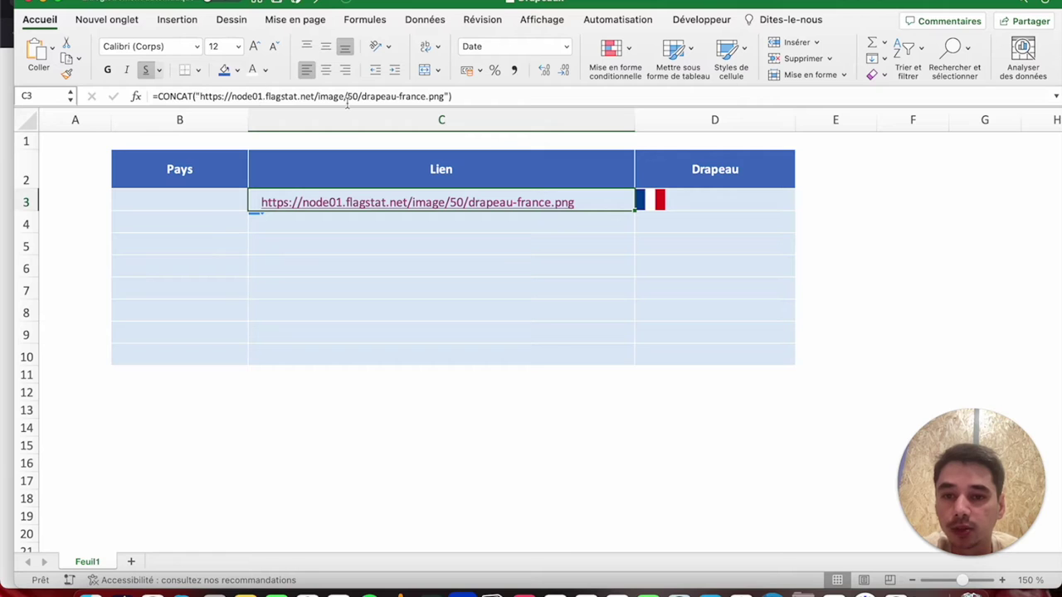
Split the CONCAT into three arguments: the URL start, "France" and ".png".
click(401, 96)
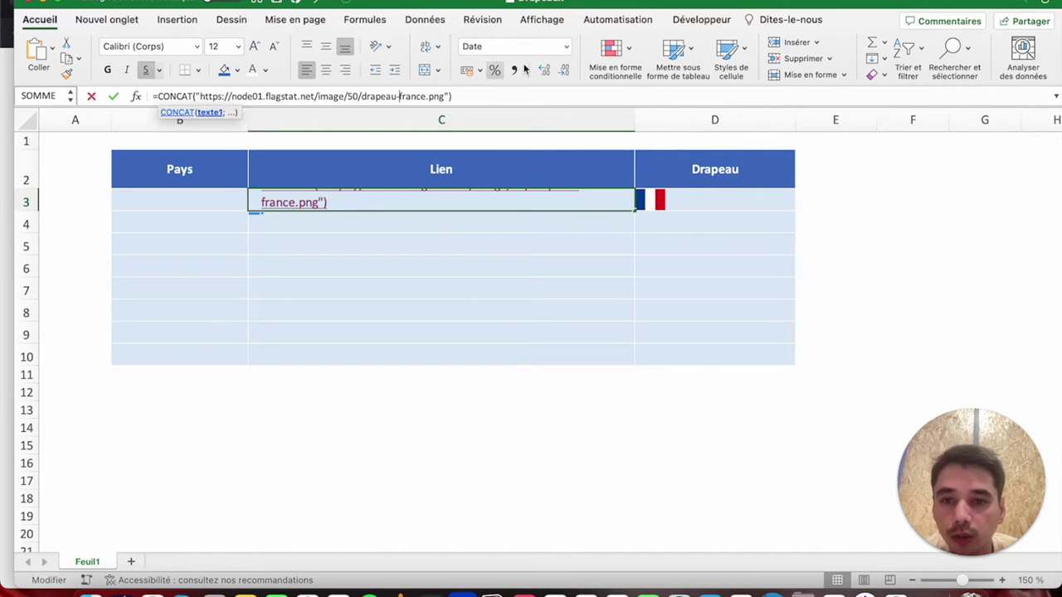
text(")
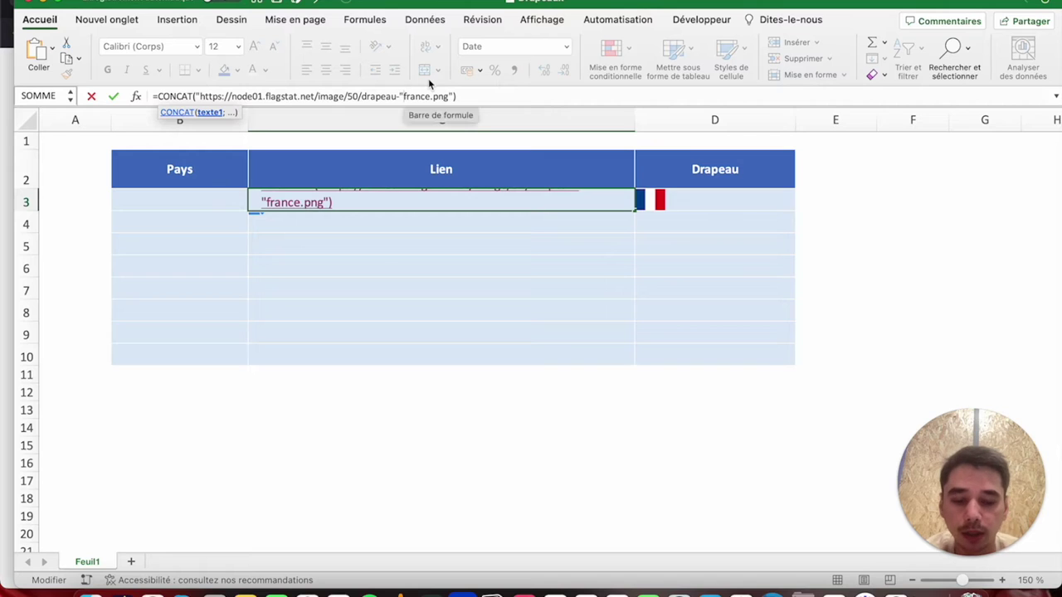
text(;)
click(433, 97)
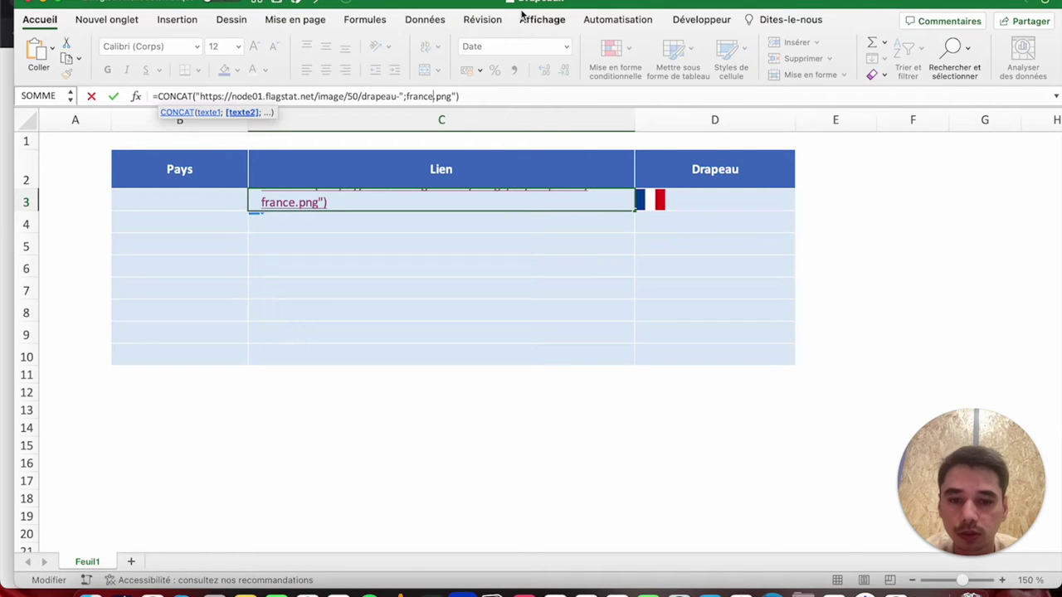
text(;)
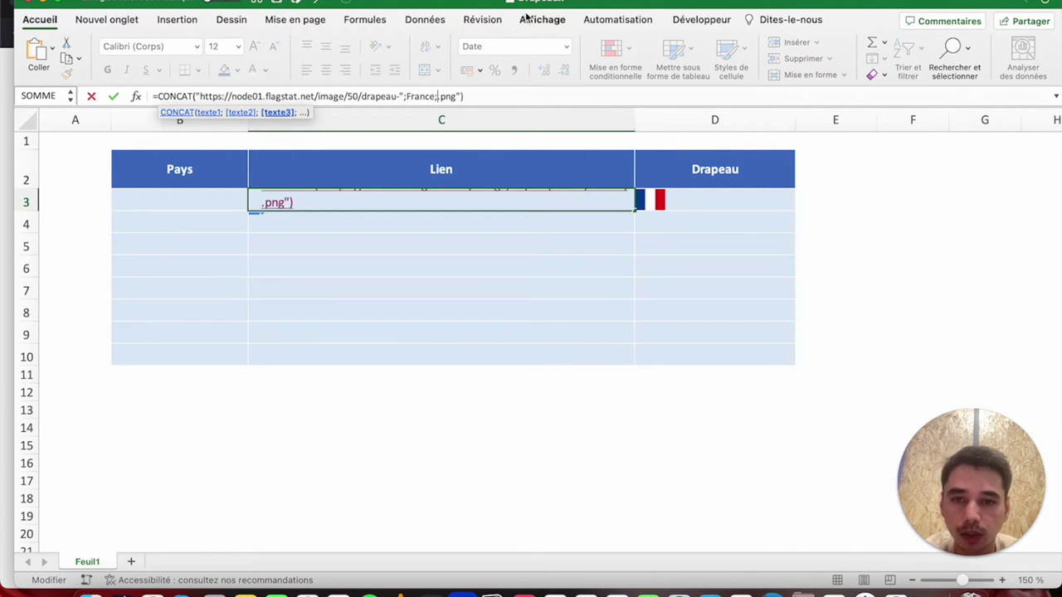
text(")
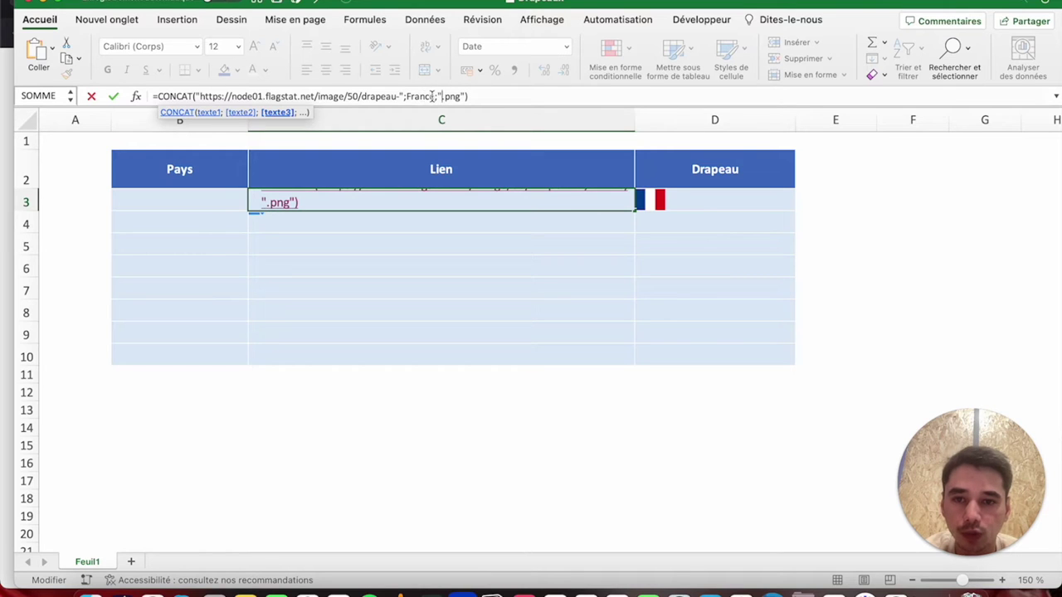
click(436, 96)
text(")
click(407, 97)
text(")
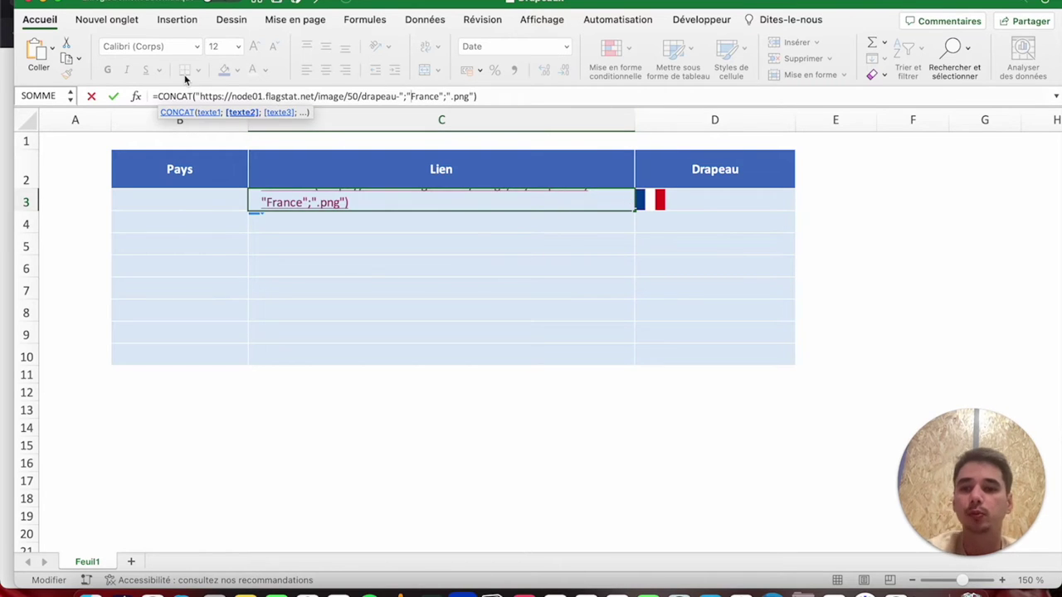
drag(195, 96, 403, 96)
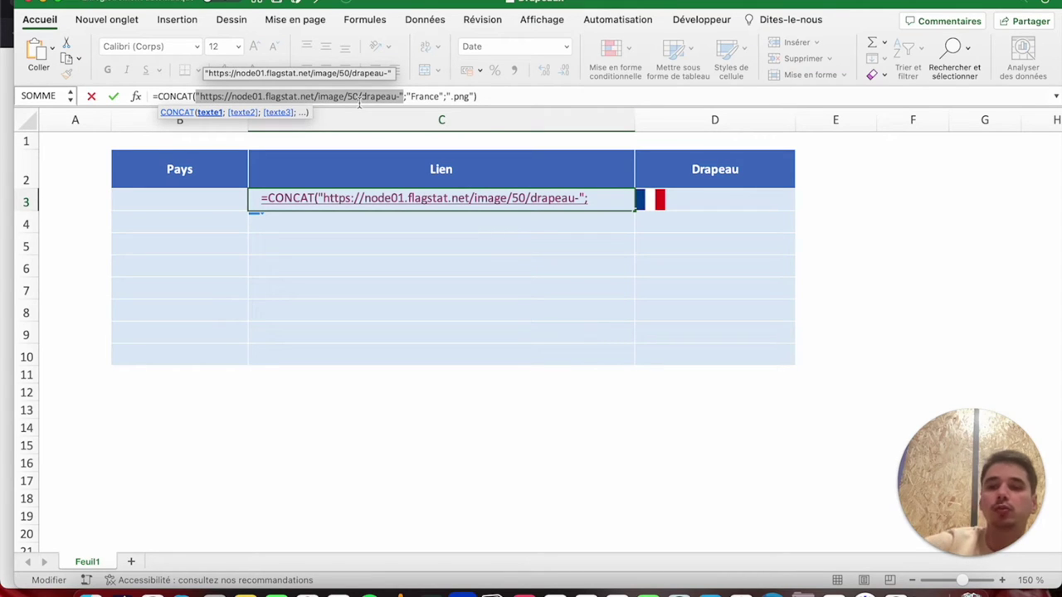
drag(406, 96, 445, 91)
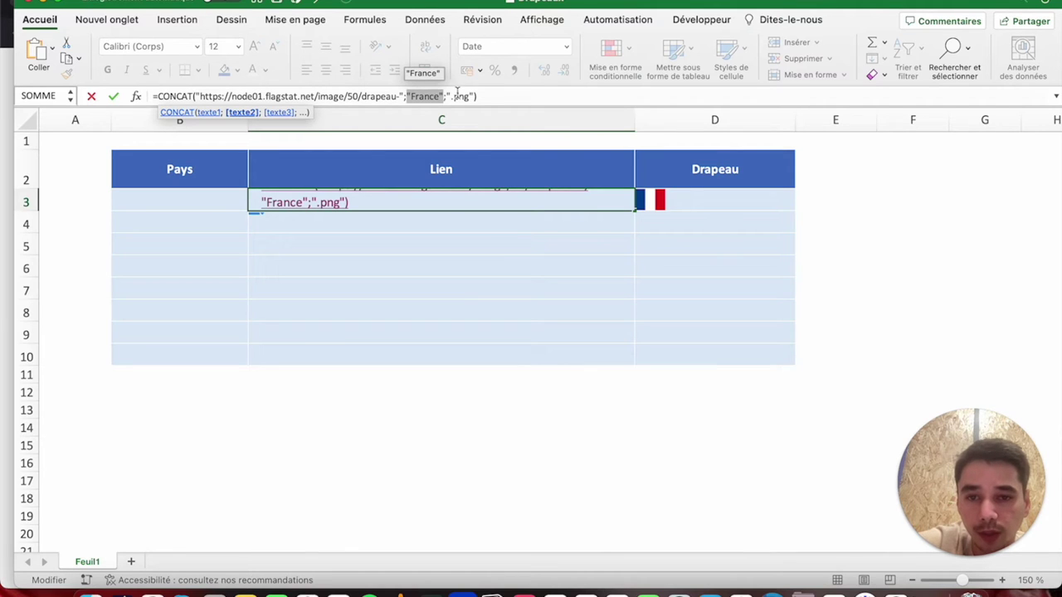
drag(447, 95, 478, 96)
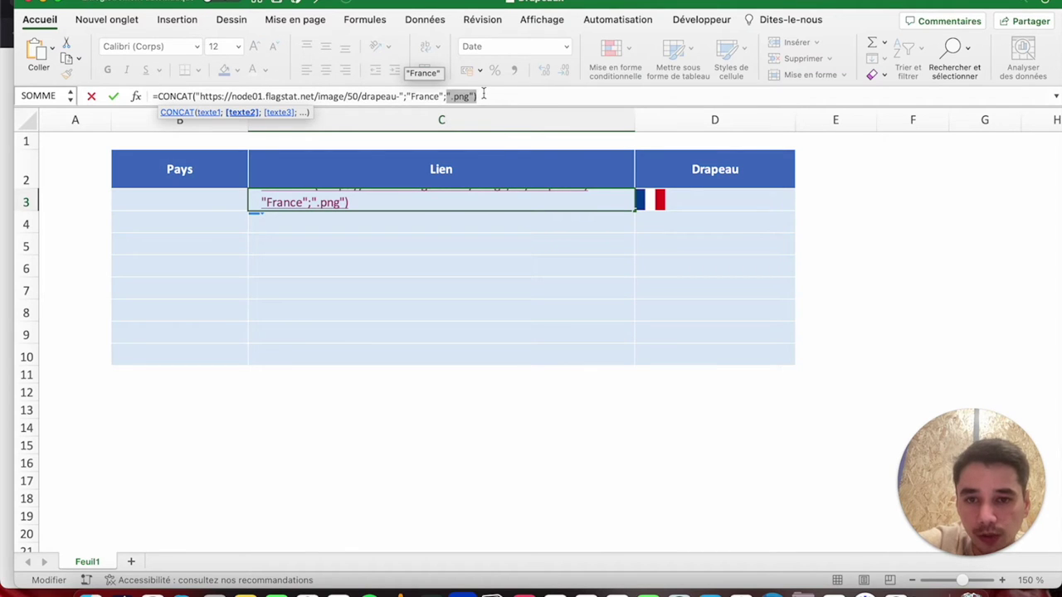
Lowercase the country argument to "france", then delete that argument from the formula.
drag(412, 96, 416, 96)
text(f)
key(Return)
key(Up)
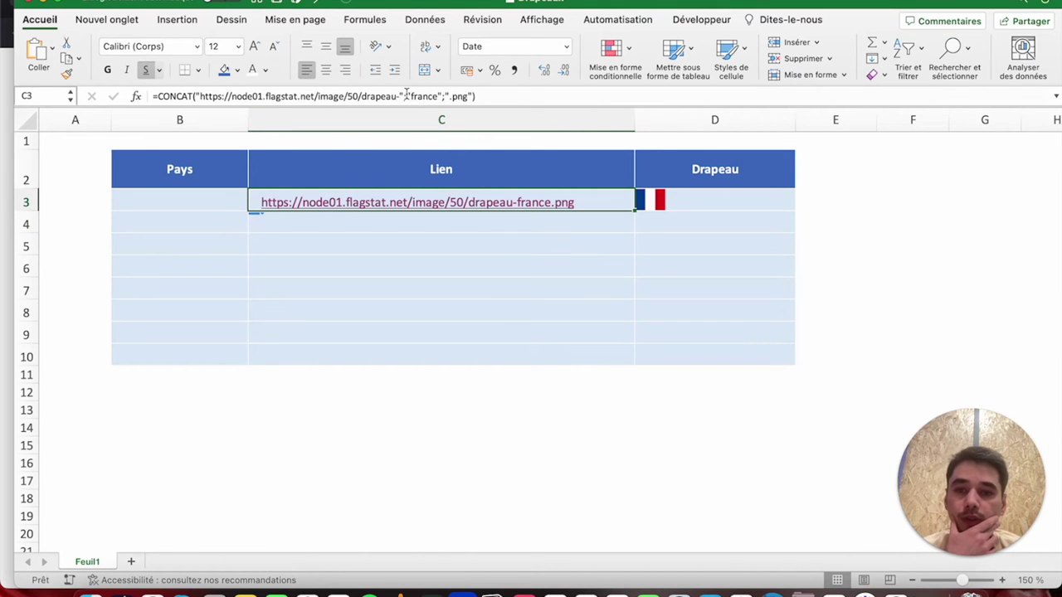
drag(406, 96, 435, 97)
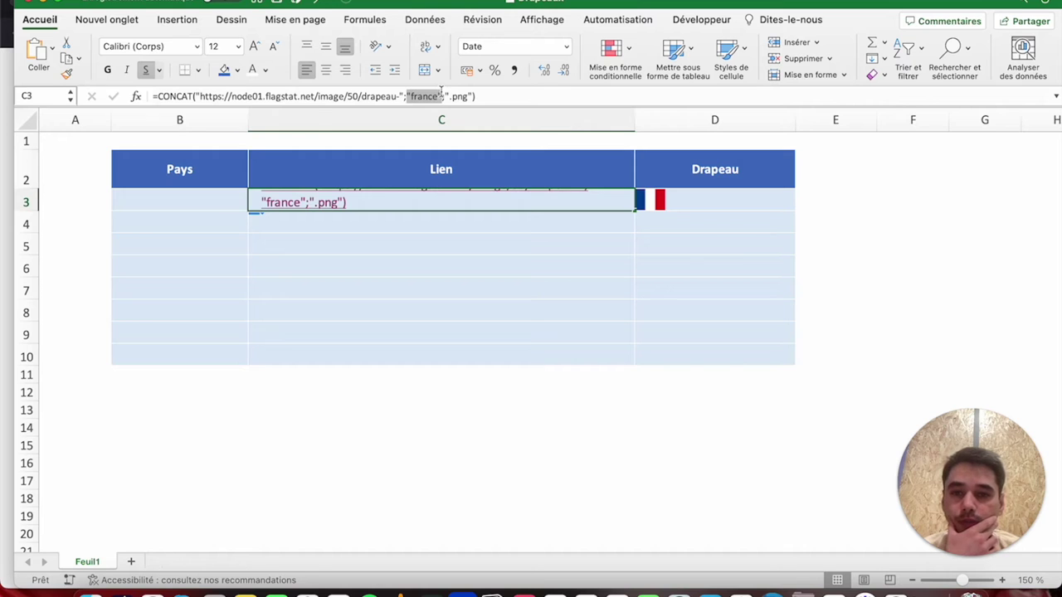
key(BackSpace)
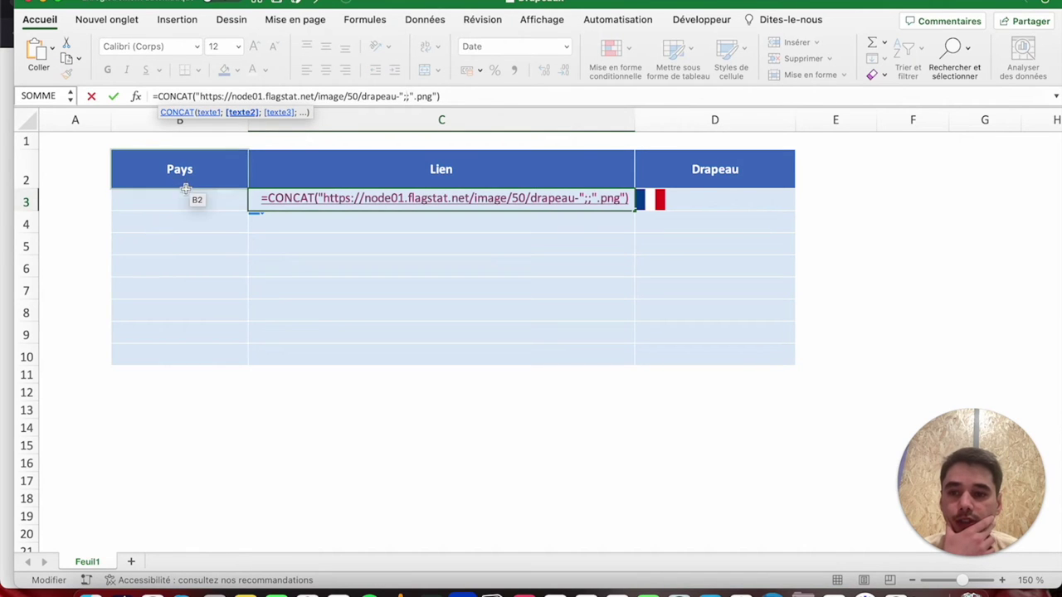
Use cell B3 as the CONCAT country argument and type France in B3.
click(184, 199)
key(Return)
key(Up)
key(Left)
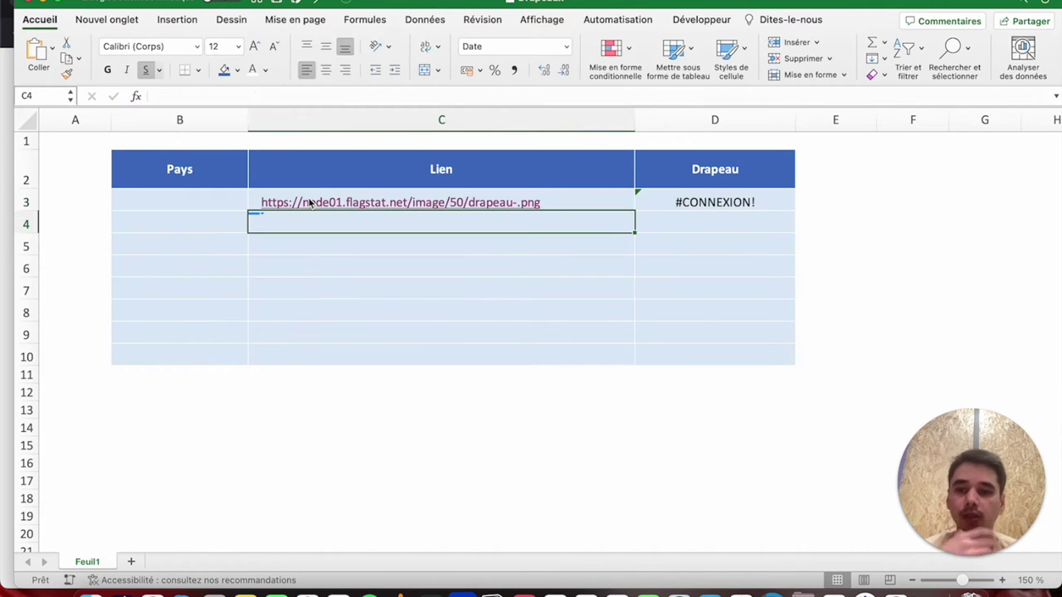
text(France)
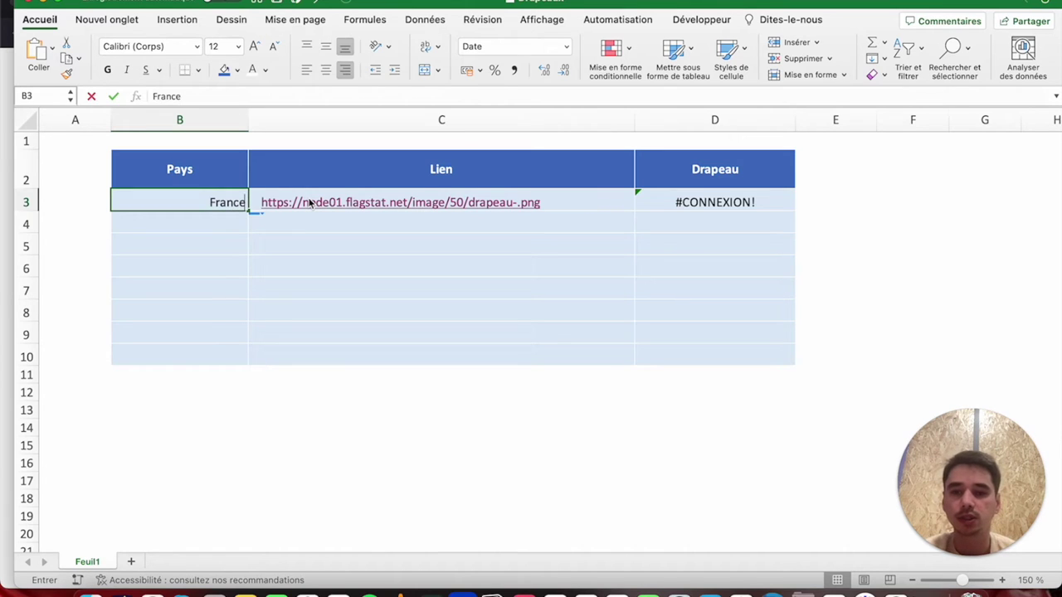
key(Return)
key(Up)
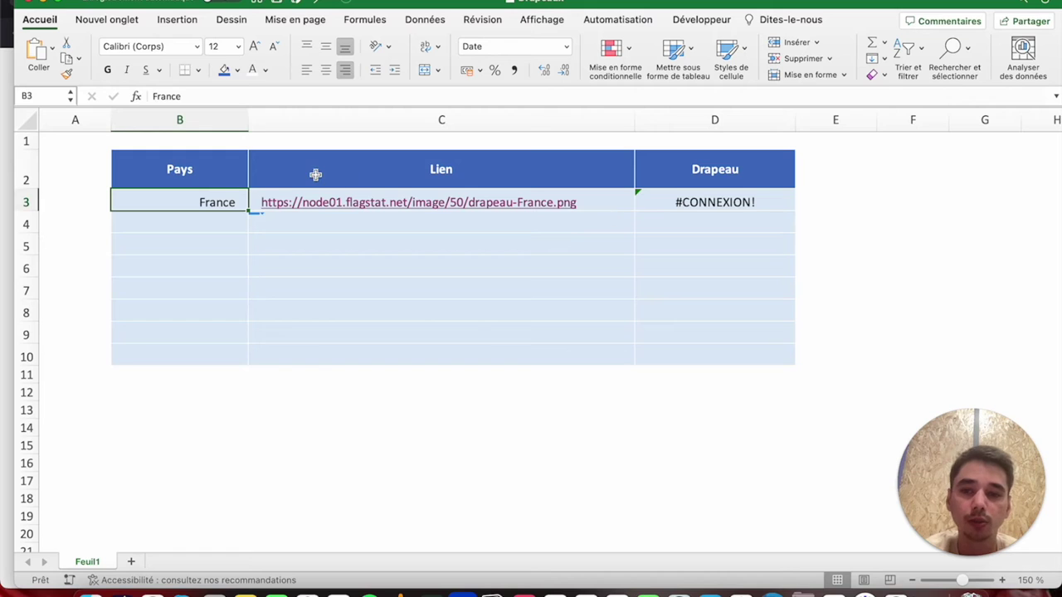
Wrap the B3 reference in MINUSCULE(B3) so the link uses the lowercase country.
click(253, 186)
click(257, 202)
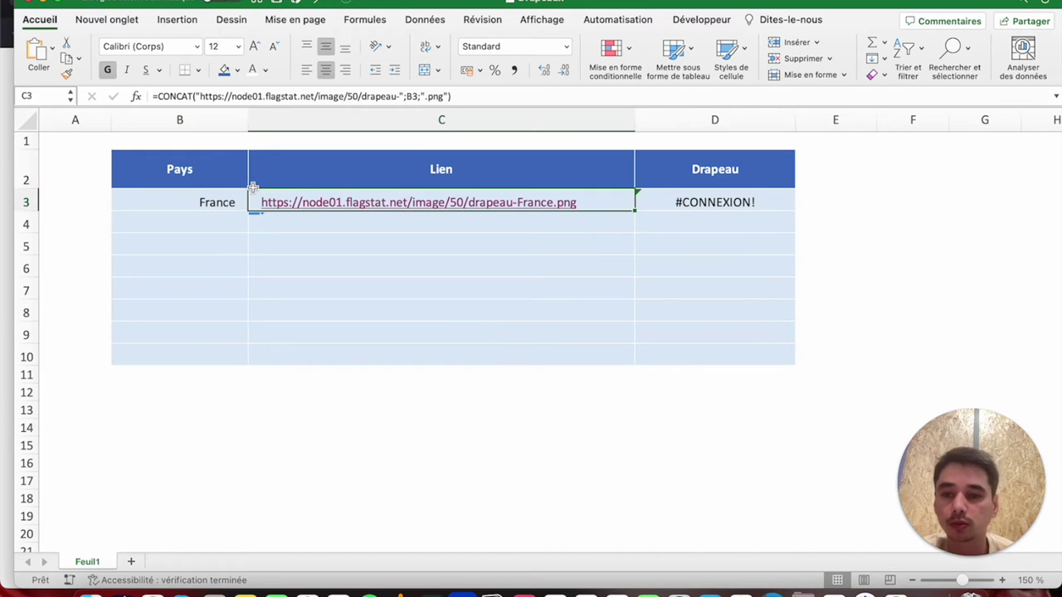
double_click(410, 96)
text(B3)
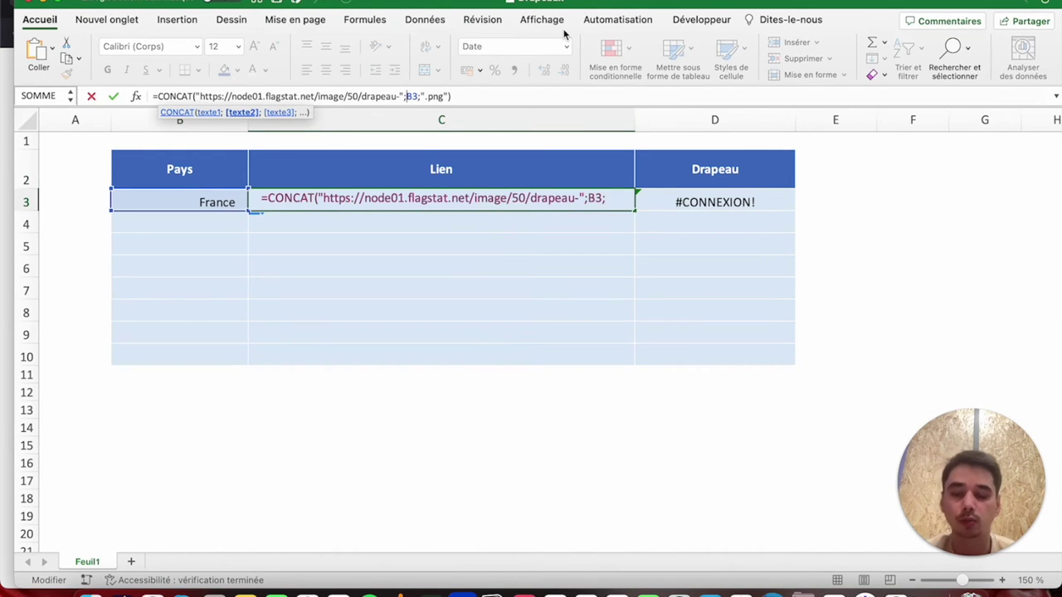
key(Left)
key(Left)
text(MINU)
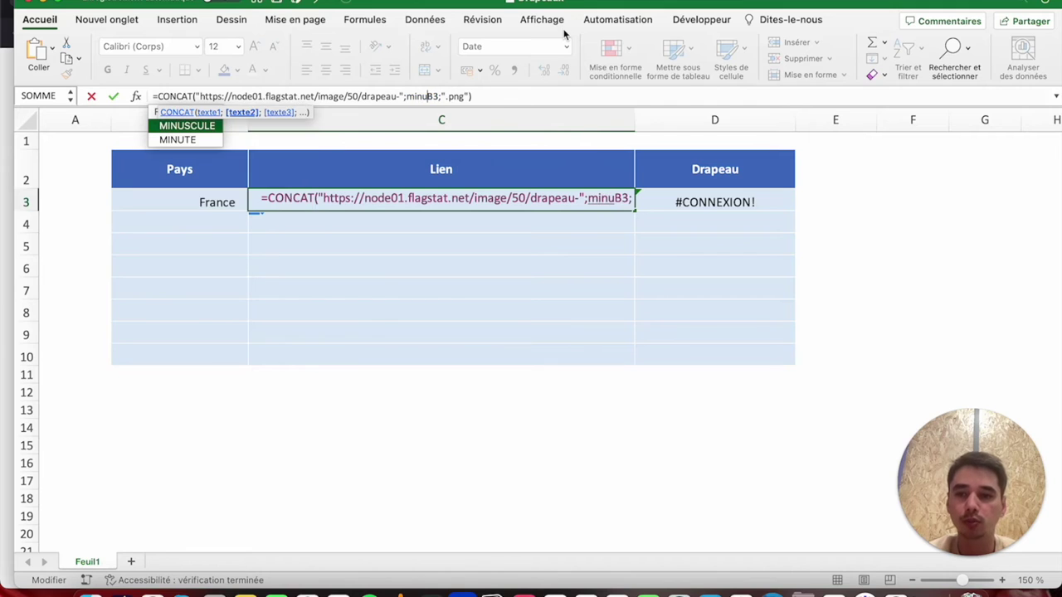
key(Tab)
key(Right)
key(Right)
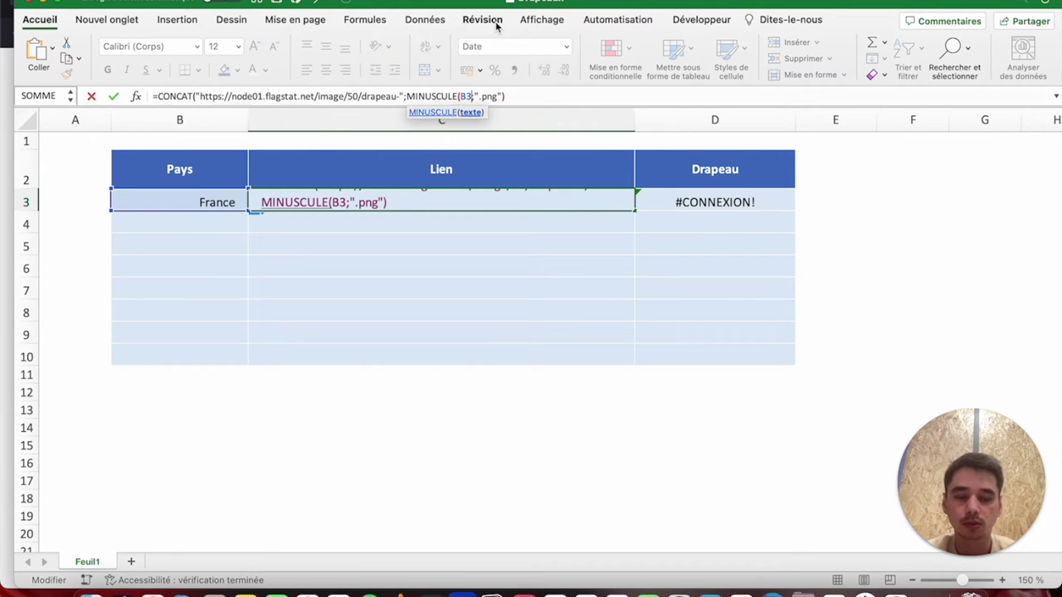
text())
key(Return)
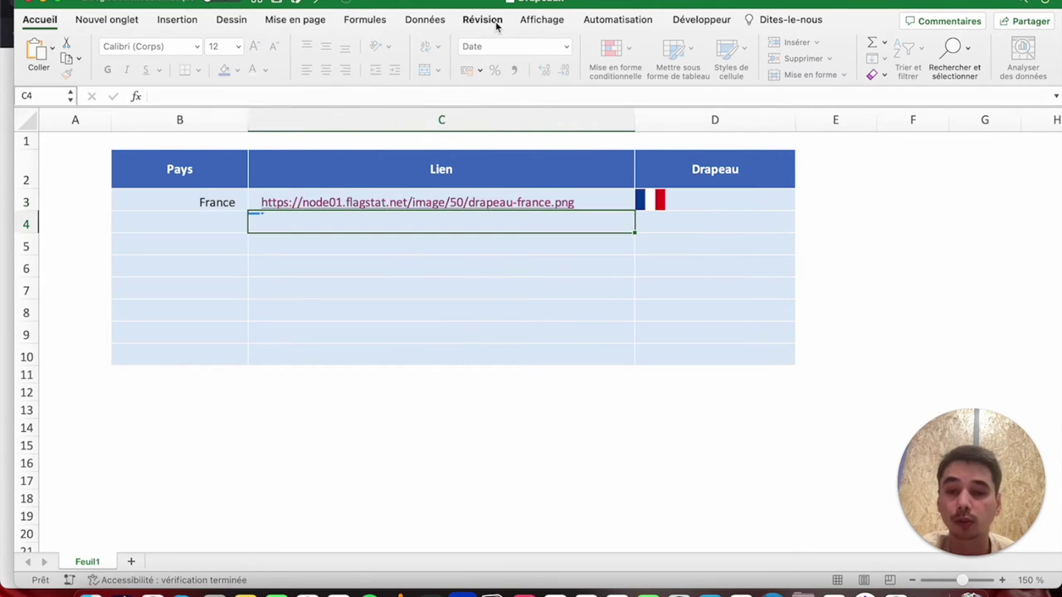
key(Up)
click(235, 201)
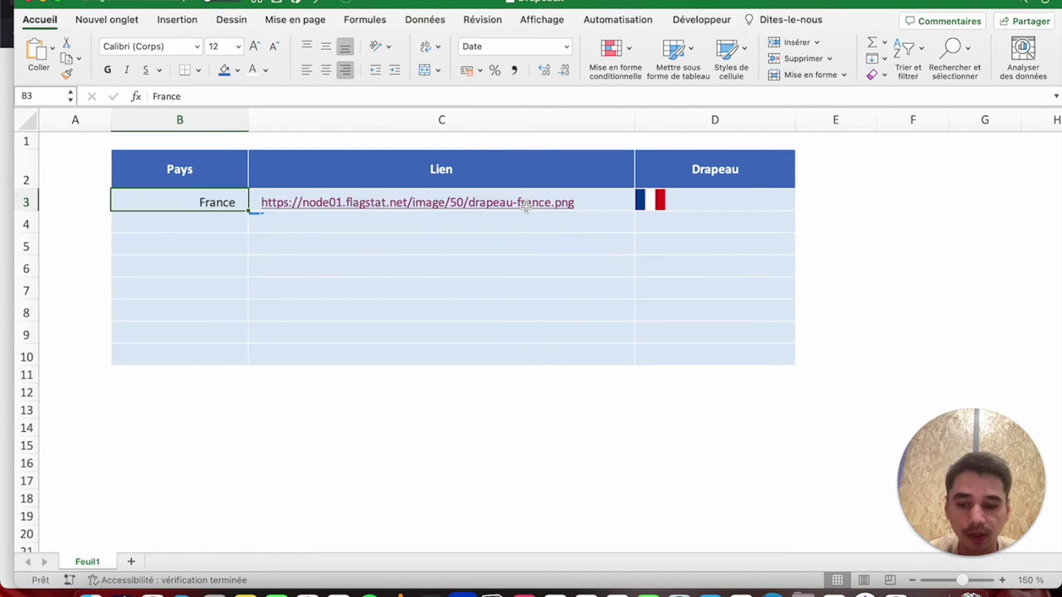
Change the B3 country to Espagne, then to Portugal.
text(Espagne)
key(Return)
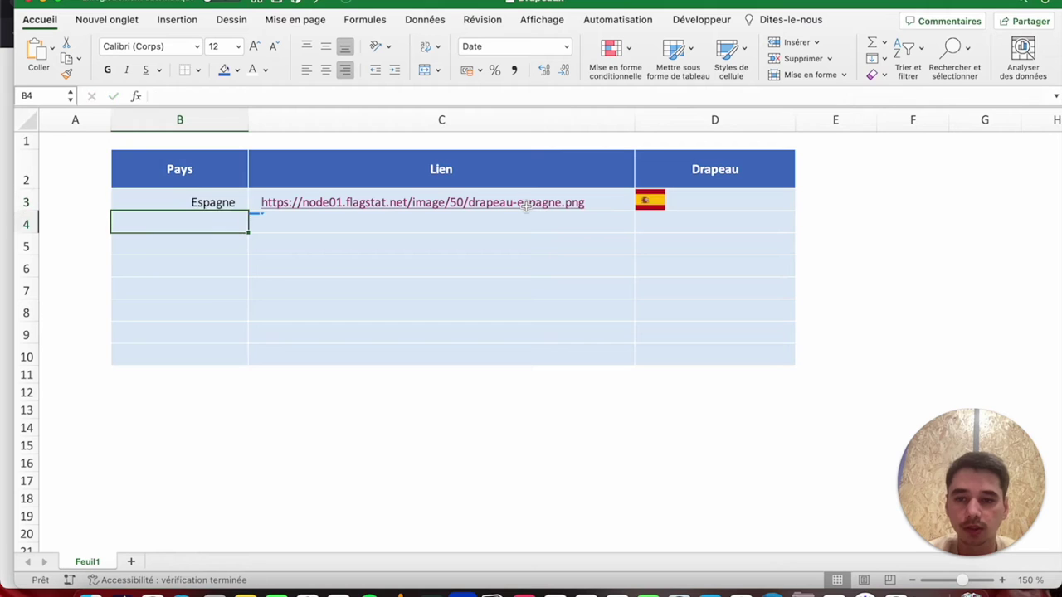
key(Up)
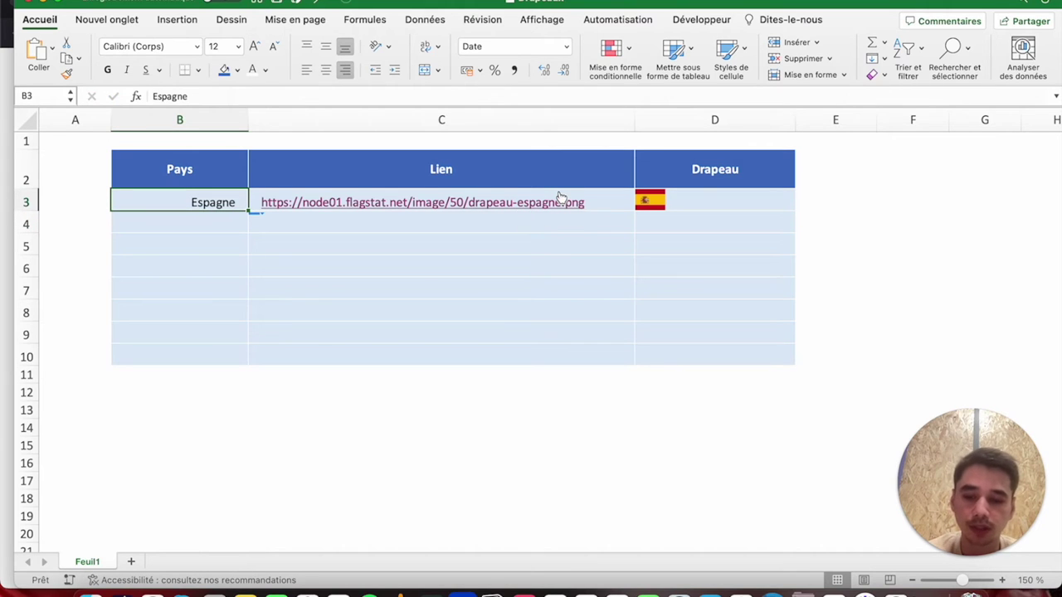
text(Portug)
key(Return)
key(Up)
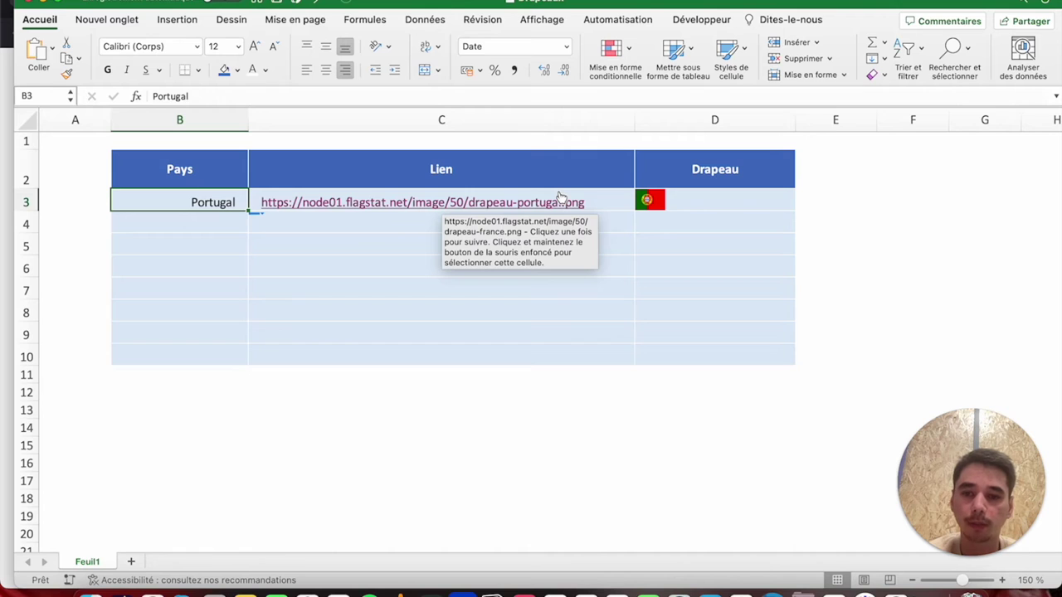
Fill the C3 link formula and D3 IMAGE formula down to row 10.
key(Right)
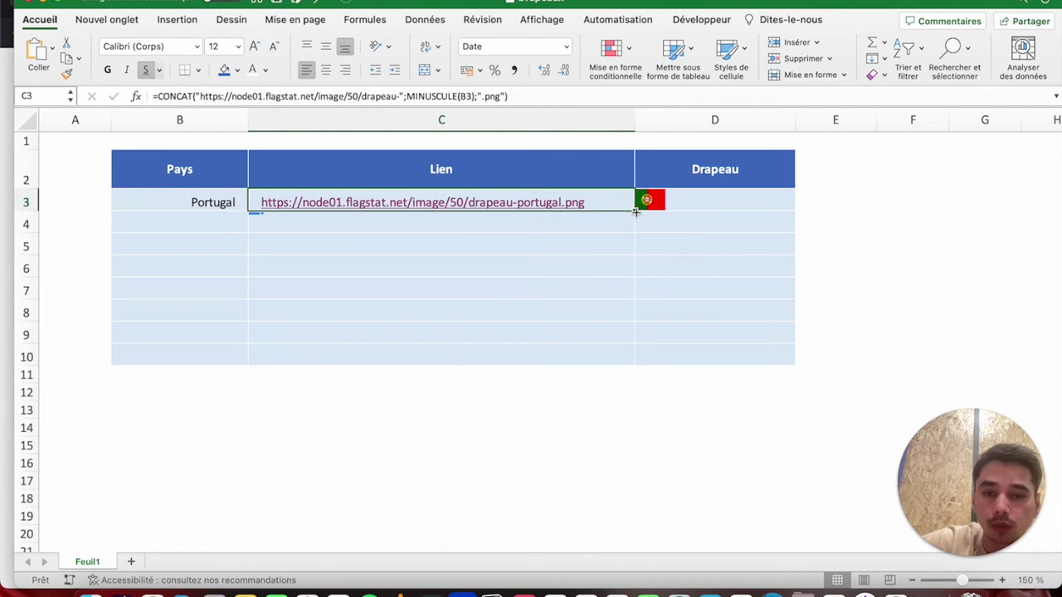
drag(636, 212, 635, 363)
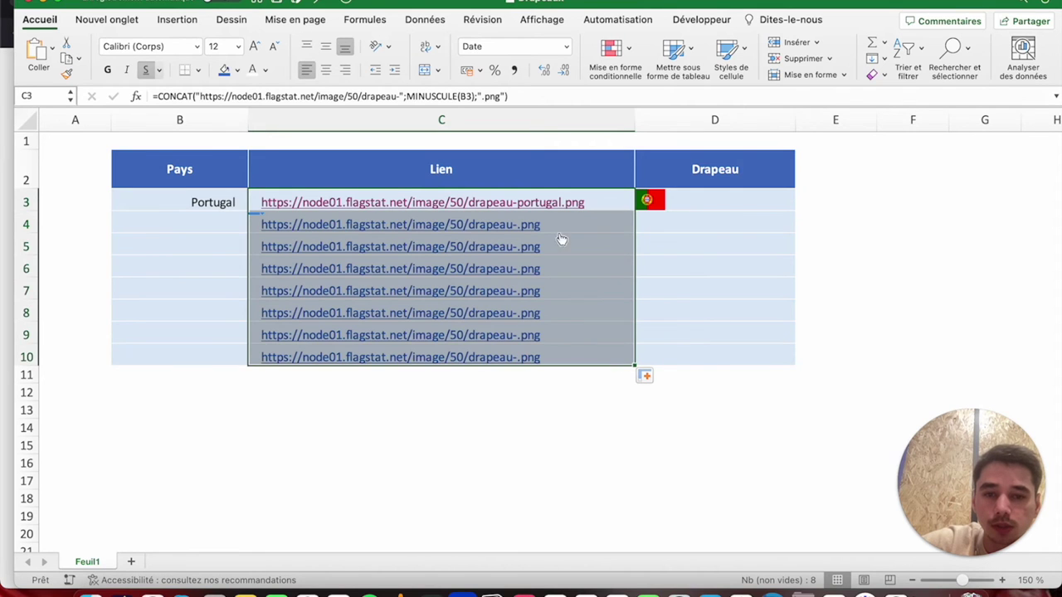
click(674, 208)
drag(796, 212, 788, 365)
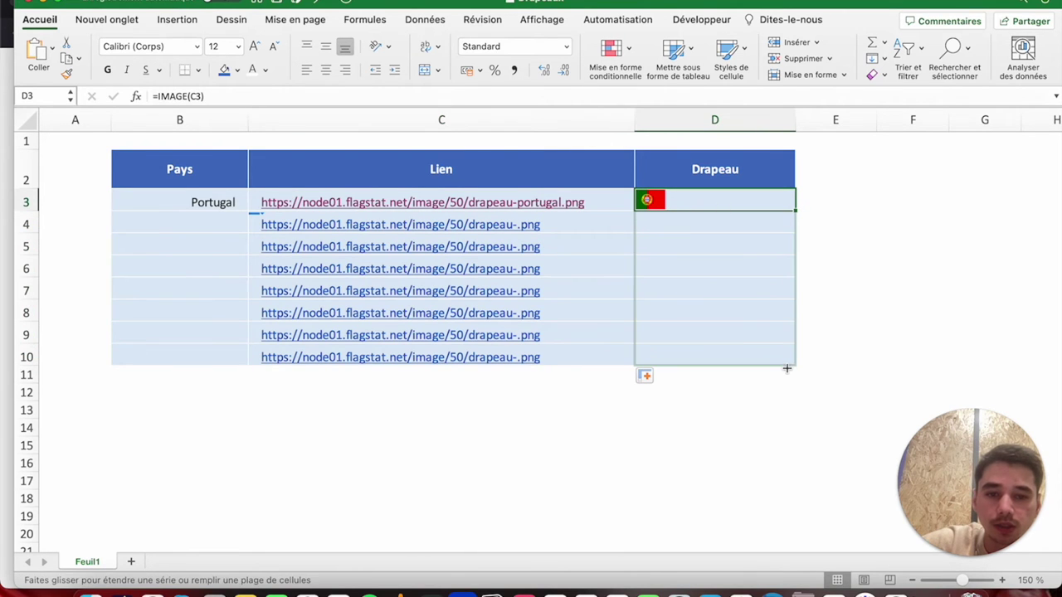
Enter Espagne, Irlande and Irlande du nord in B4:B6.
click(174, 221)
text(Espa)
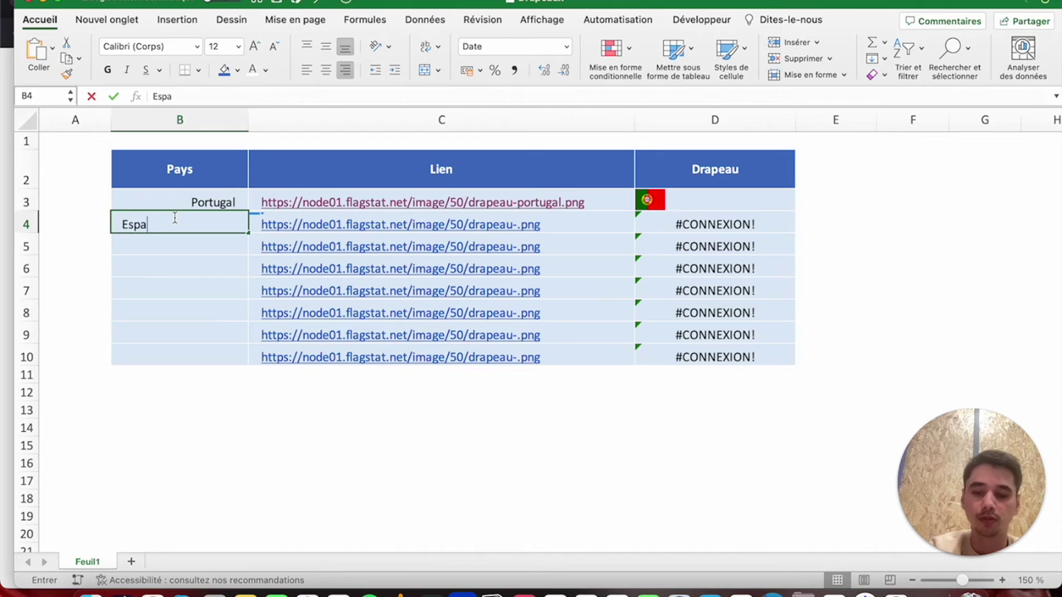
text(gne)
key(Return)
text(I)
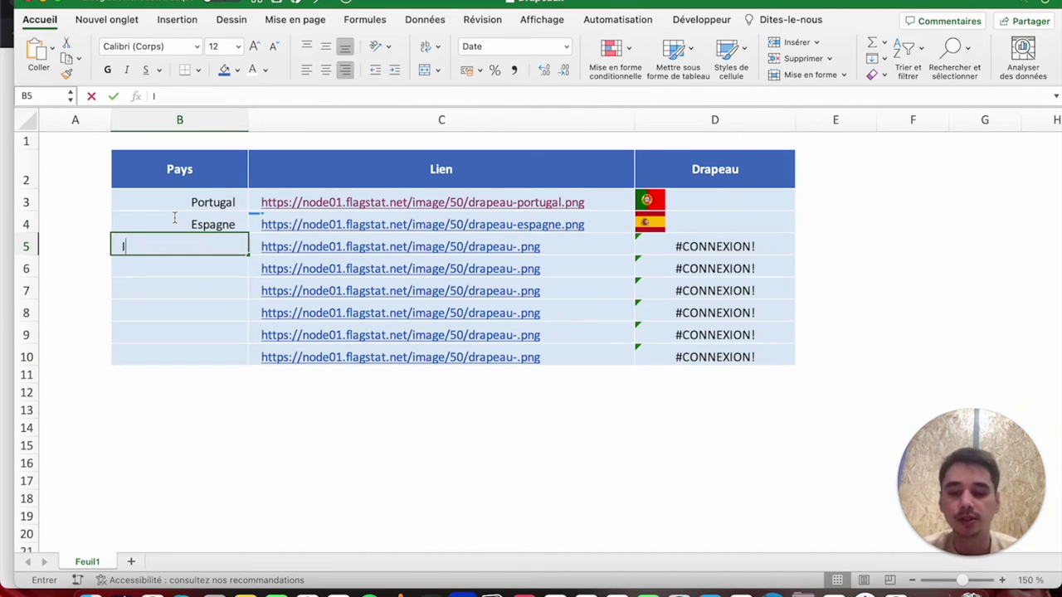
text(rlande)
key(Return)
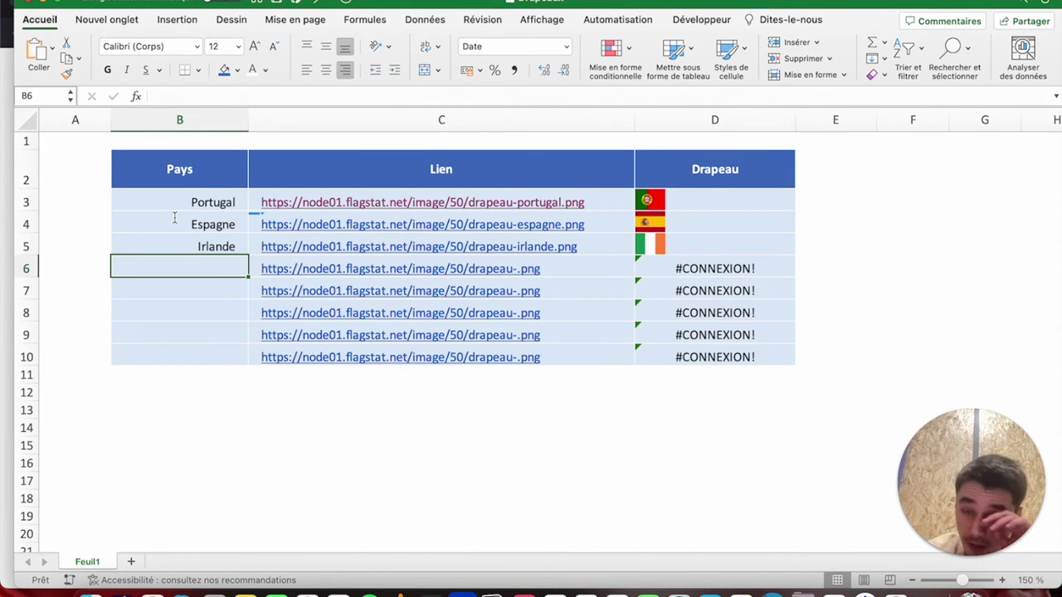
text(Irlande)
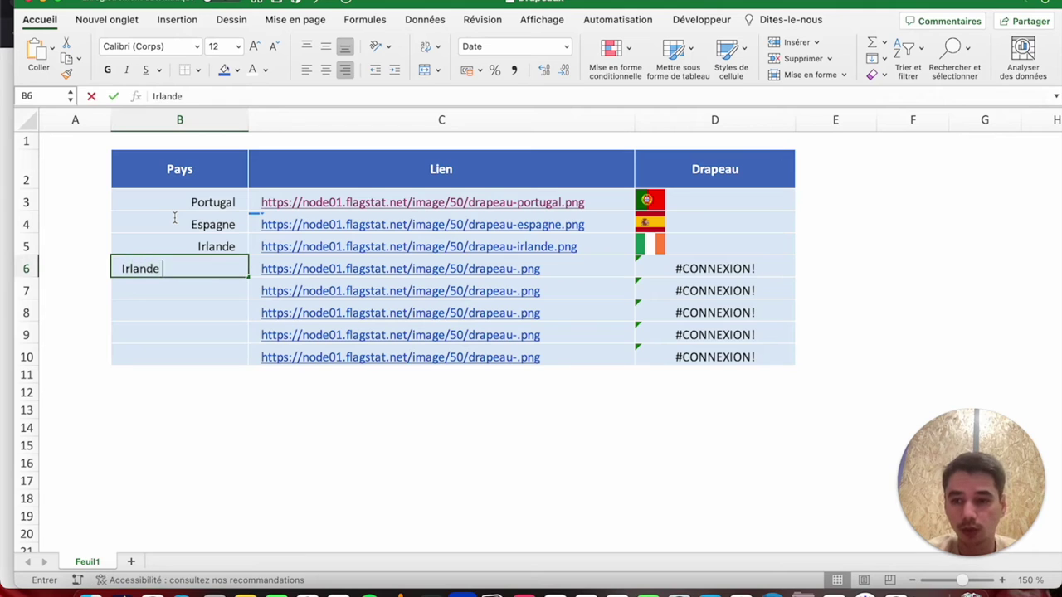
text(nord)
key(Return)
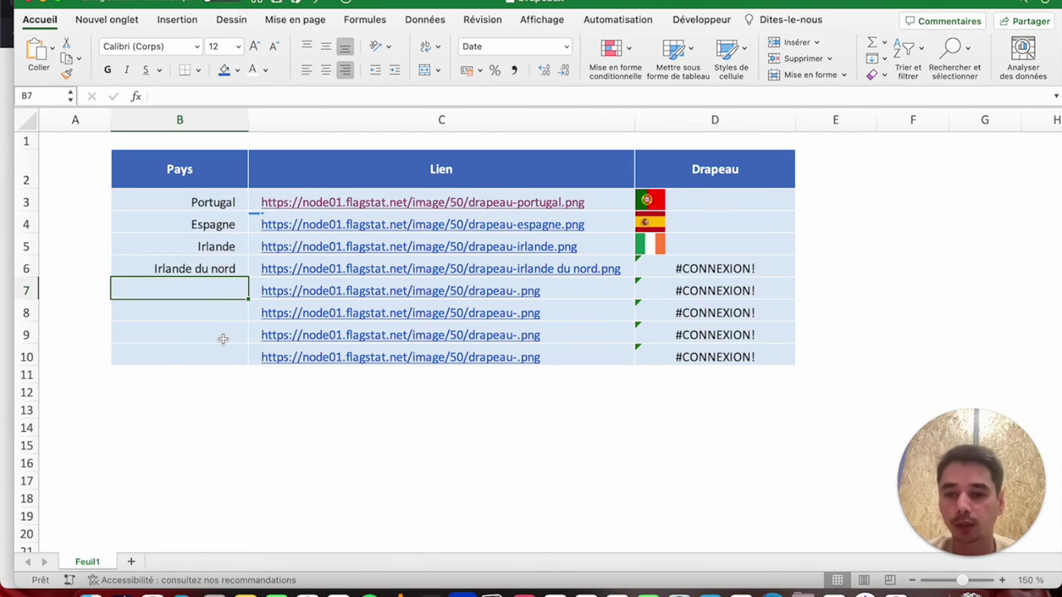
Wrap MINUSCULE(B3) in C3 with SUBSTITUE(…;" ";"-") to replace spaces with hyphens.
key(Right)
key(Down)
key(Down)
click(335, 203)
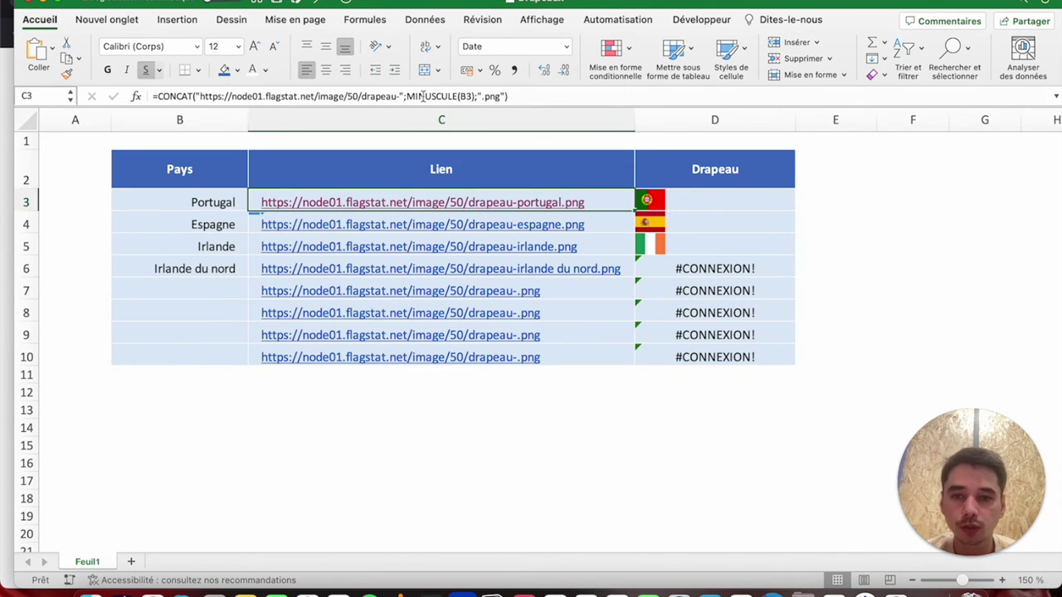
click(407, 97)
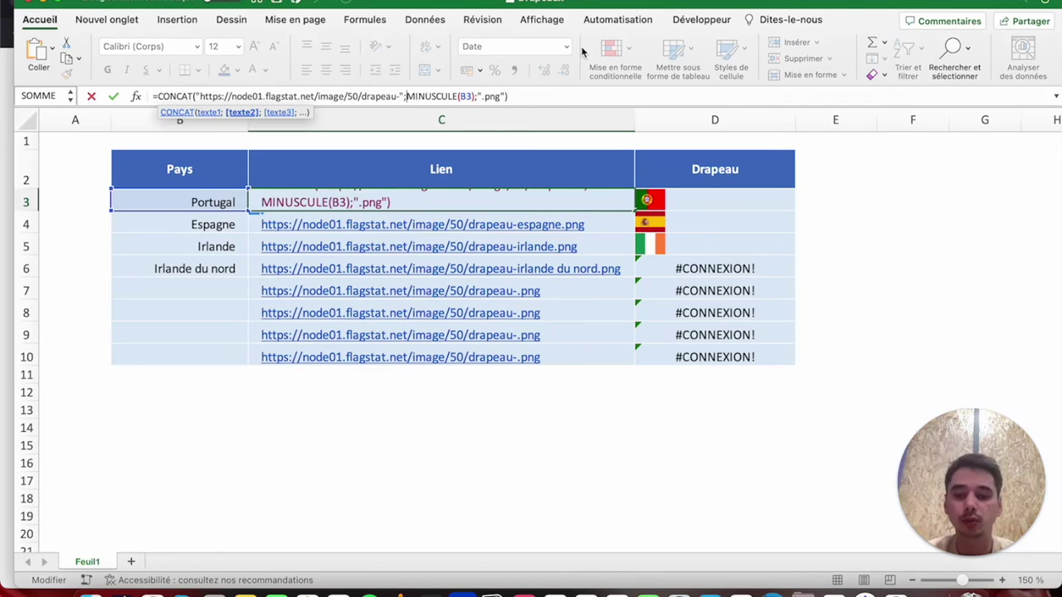
text(SUB)
key(Tab)
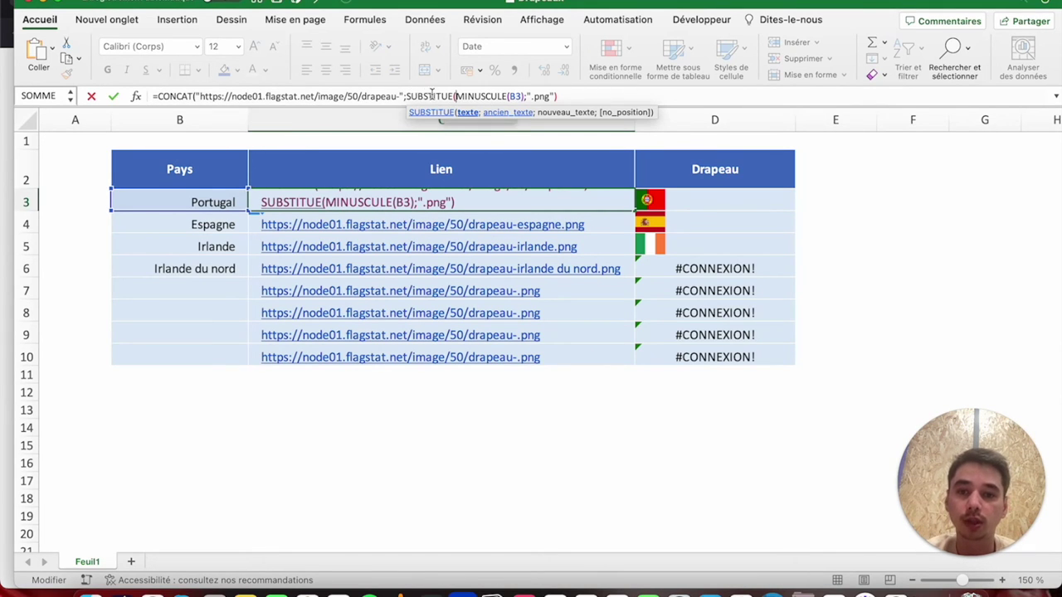
click(526, 97)
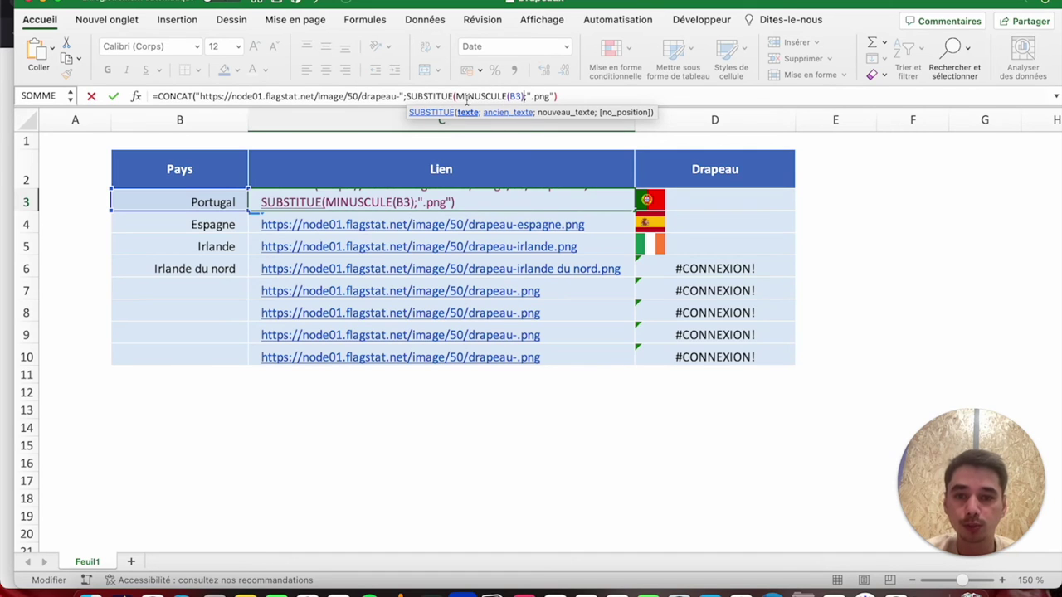
drag(456, 96, 522, 96)
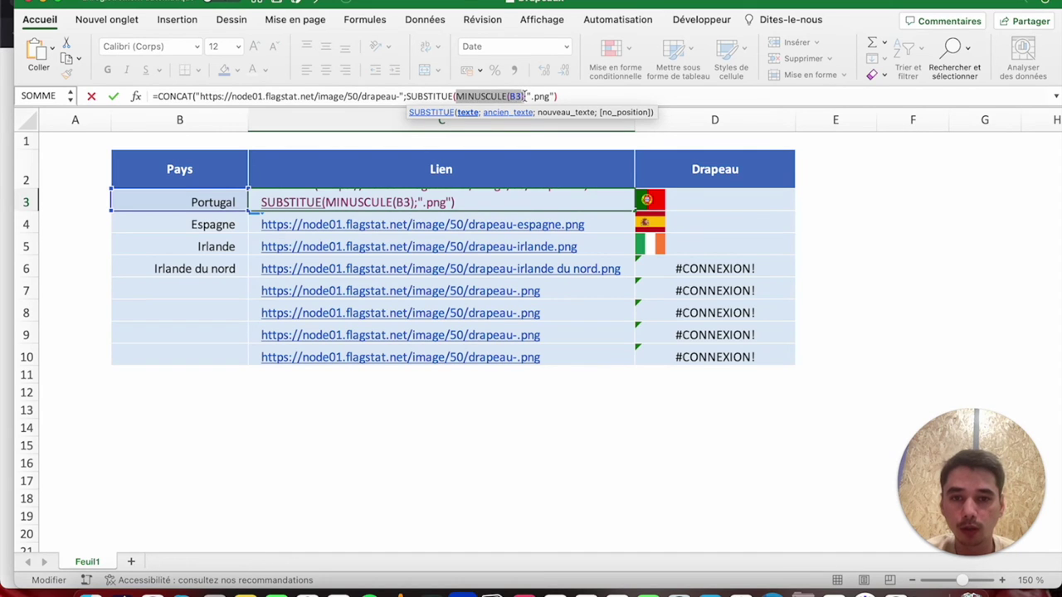
click(525, 96)
text(;")
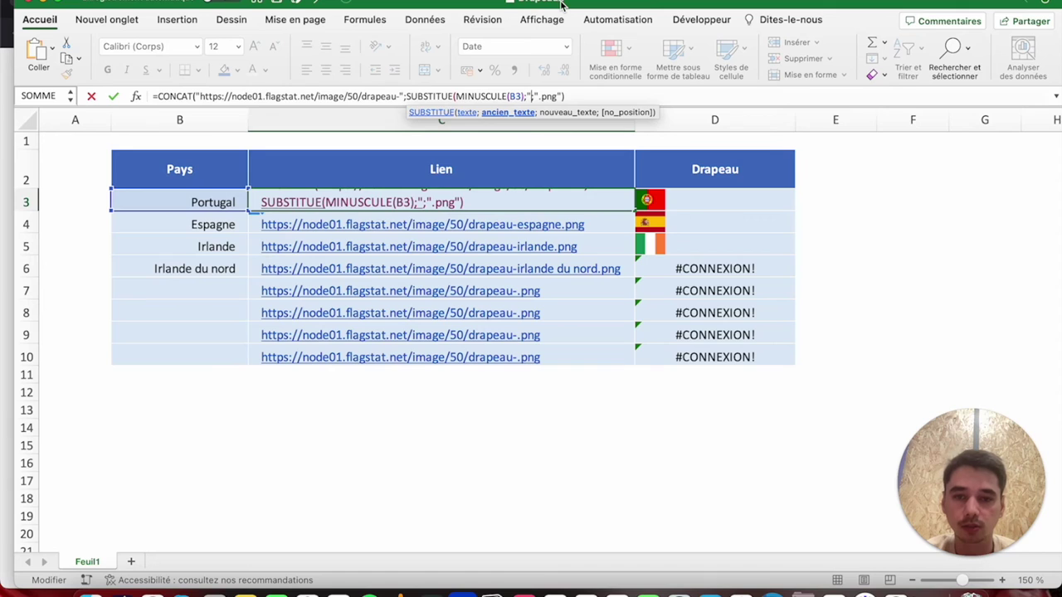
text( ")
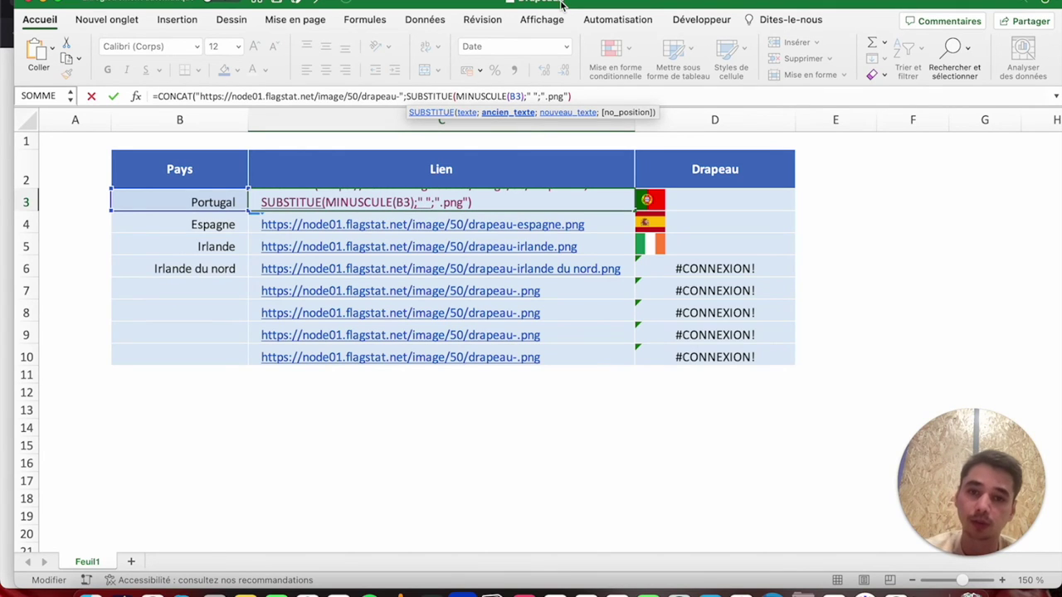
text(;)
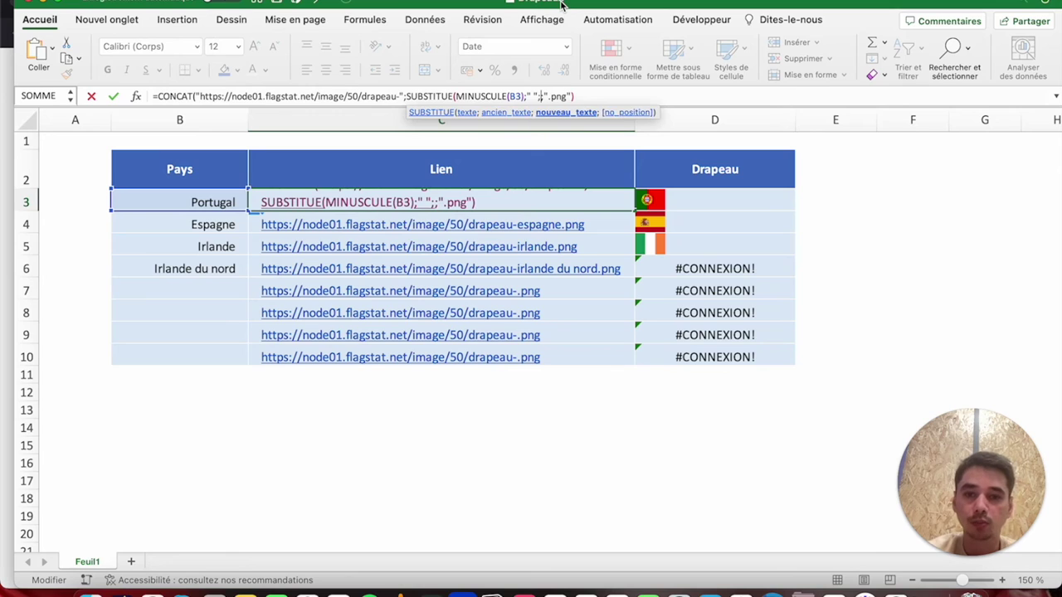
text("-")
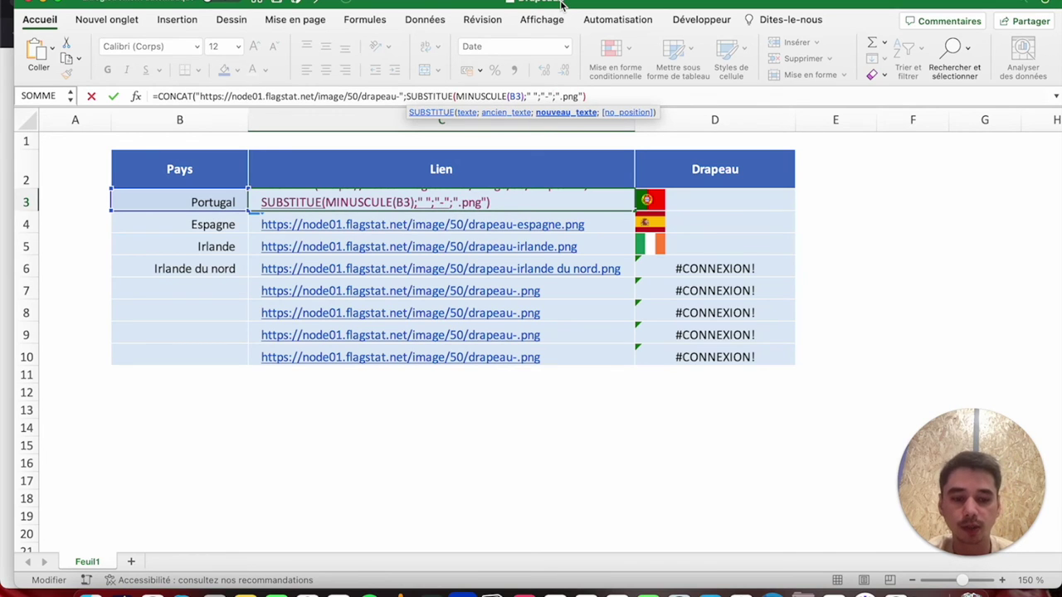
text())
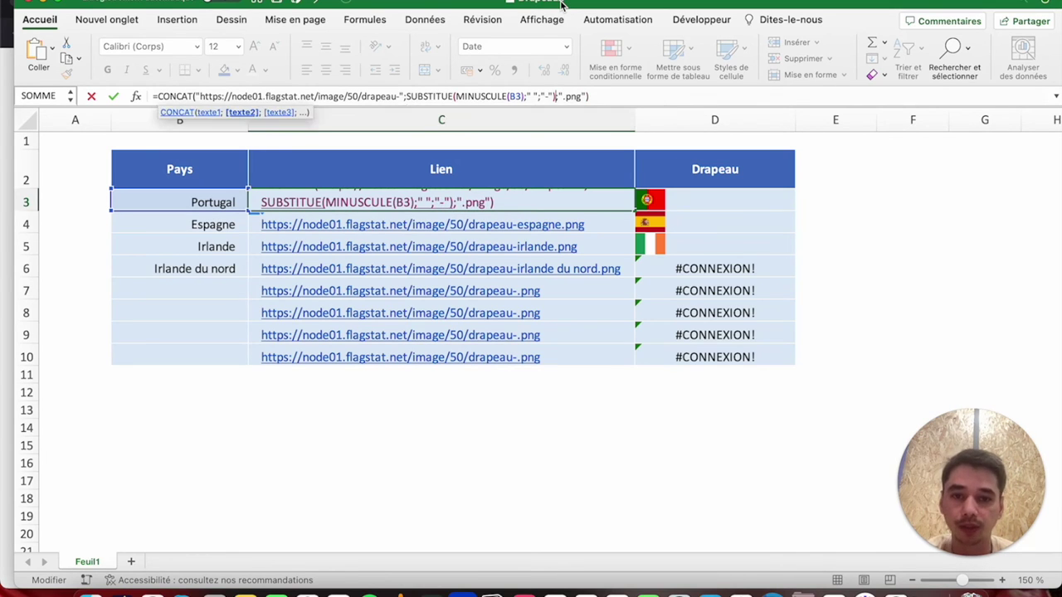
key(ctrl+Return)
Copy the updated C3 formula down through C10 and check the Irlande du nord row.
key(ctrl+c)
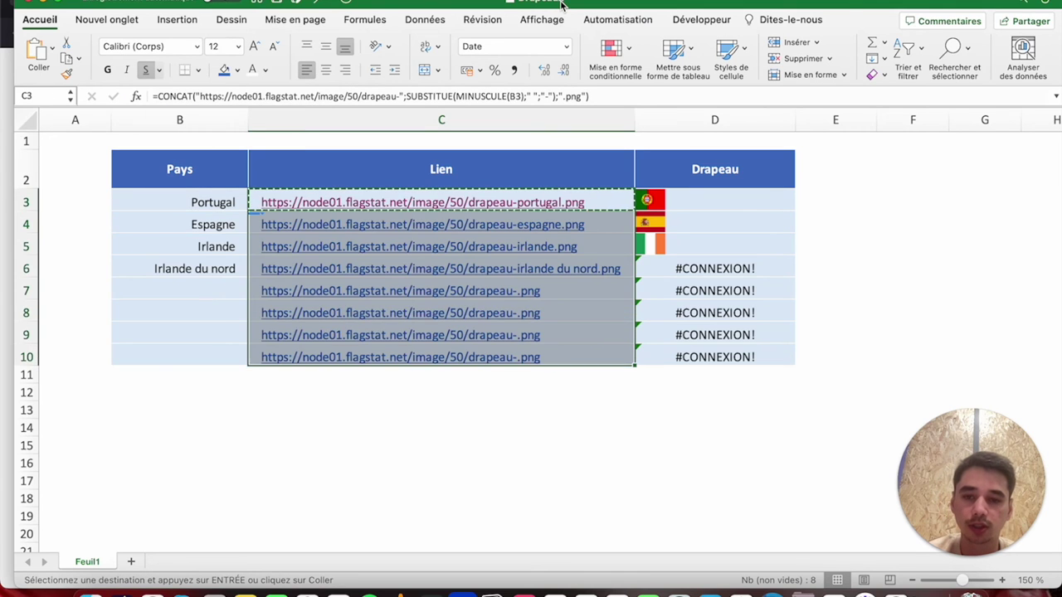
key(ctrl+shift+Down)
key(ctrl+v)
key(Escape)
key(Down)
key(Down)
key(Down)
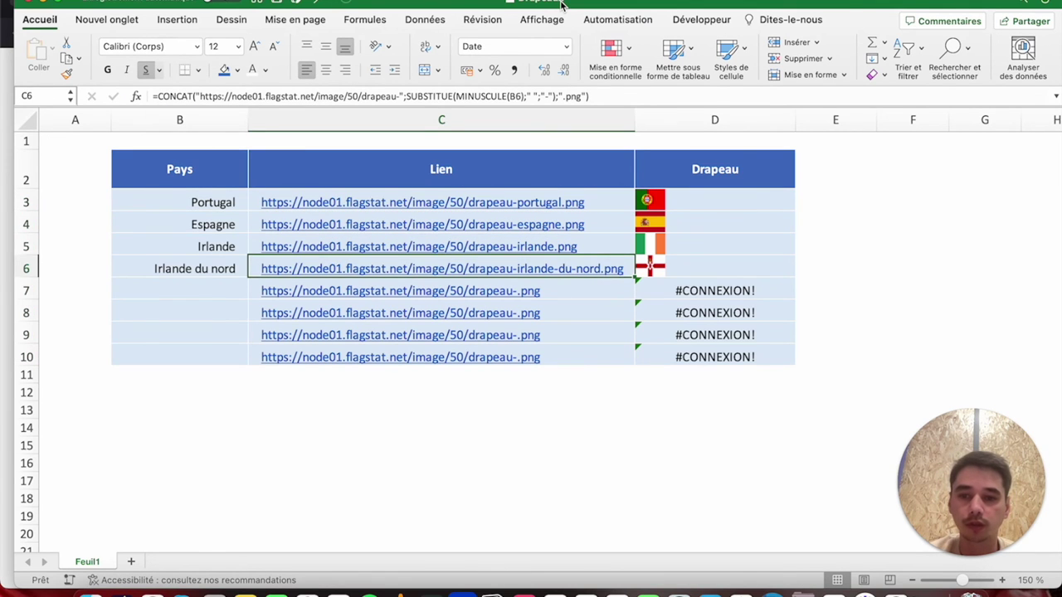
key(Left)
key(Down)
Enter Montenegro, Albanie, Serbie and Finlande in Pays cells B7:B10 so their flags display.
text(Montenegro)
key(Return)
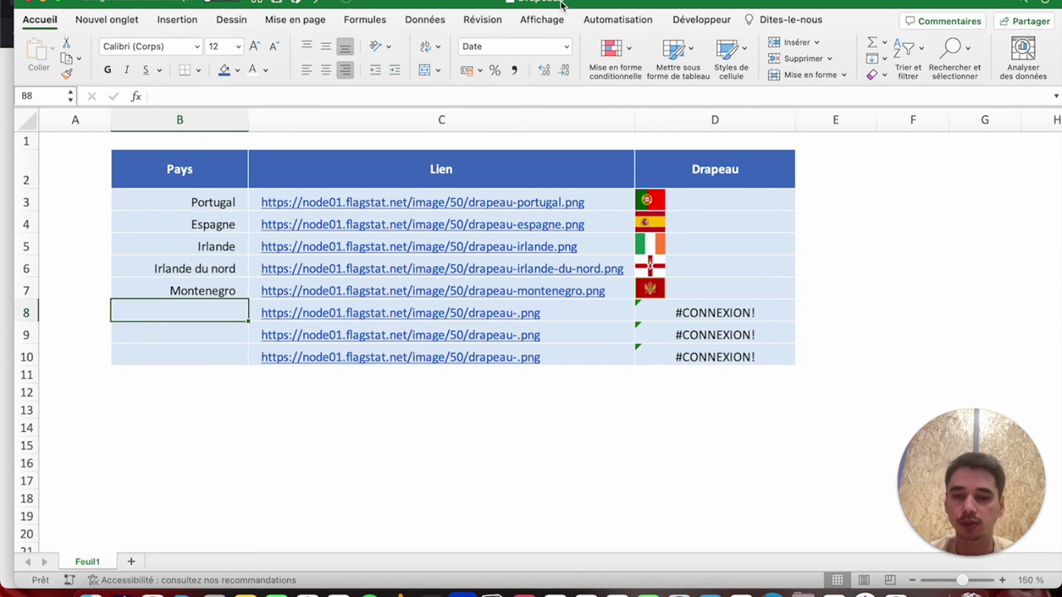
text(Albanie)
key(Return)
text(Serbie)
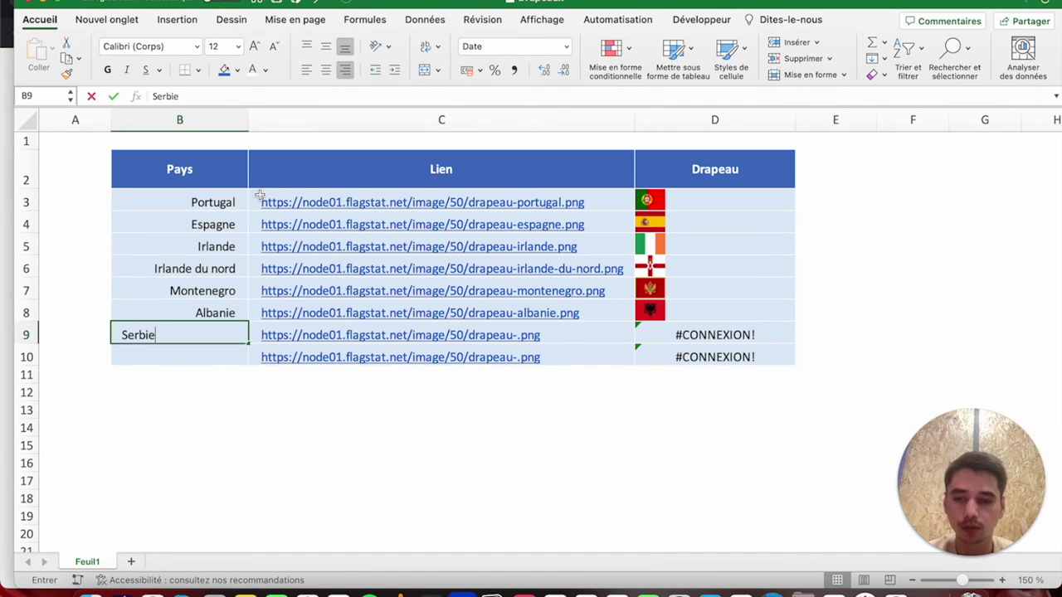
key(Return)
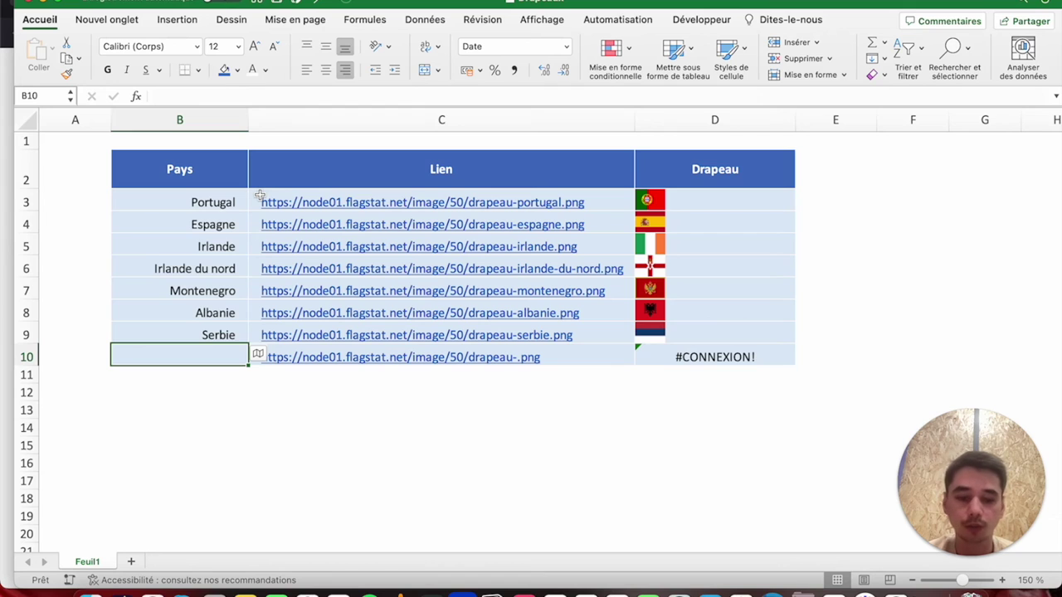
text(Finlande)
key(Return)
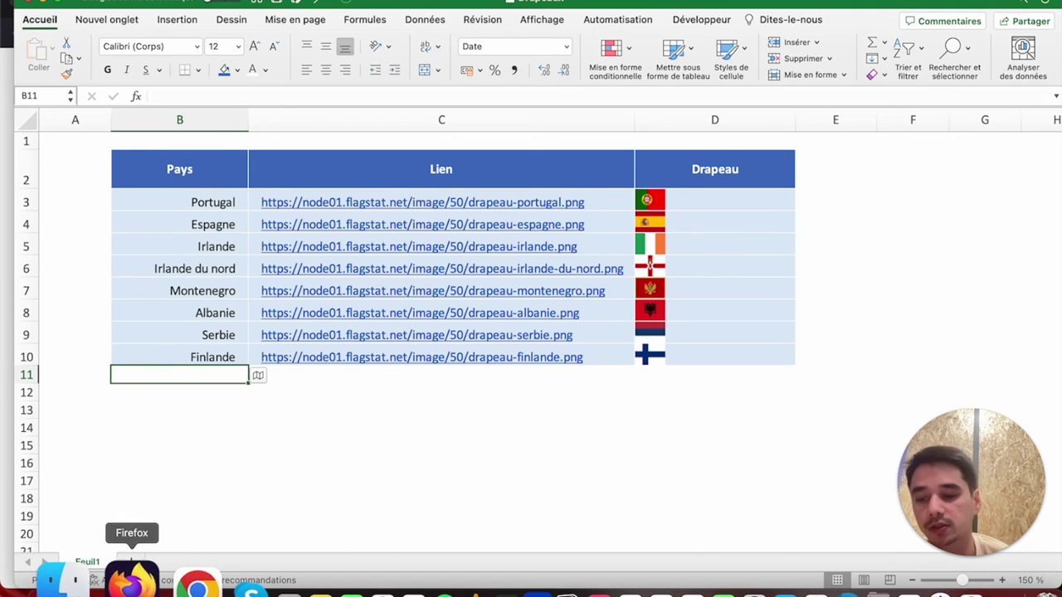
click(131, 580)
scroll(553, 306, down, 10)
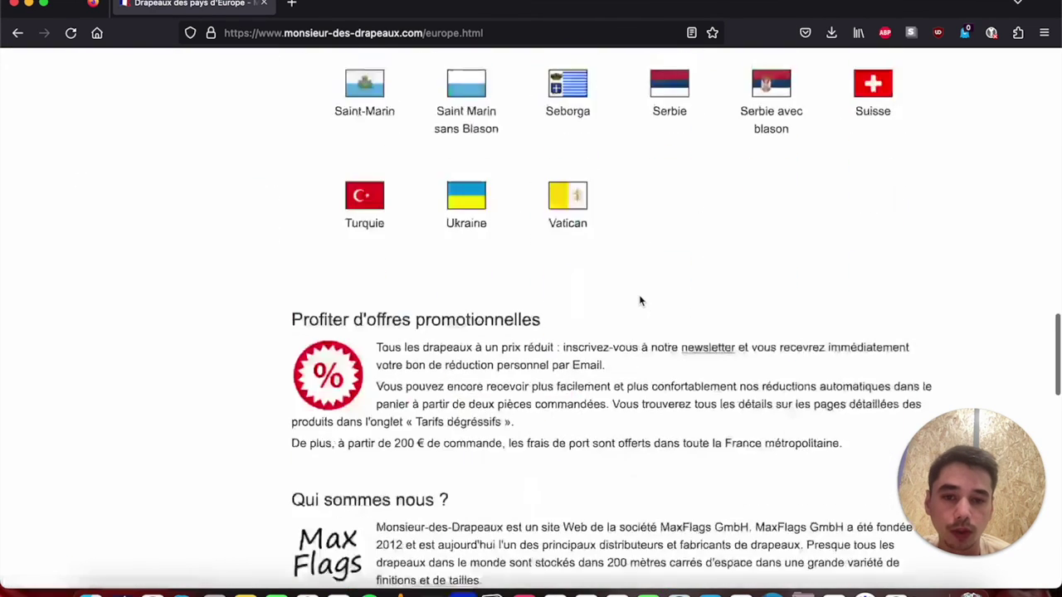
scroll(631, 316, up, 1)
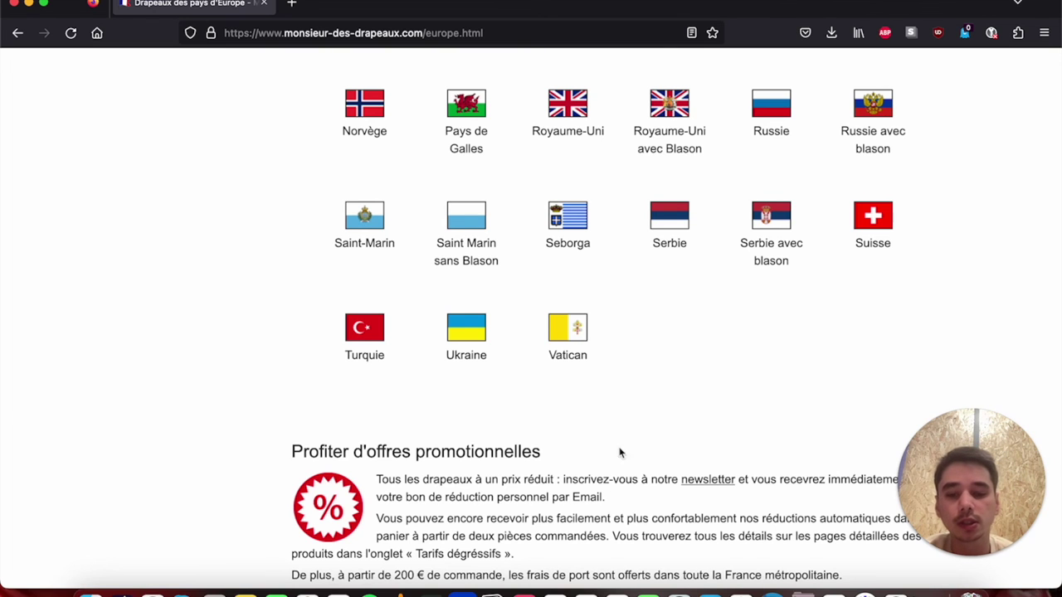
click(560, 590)
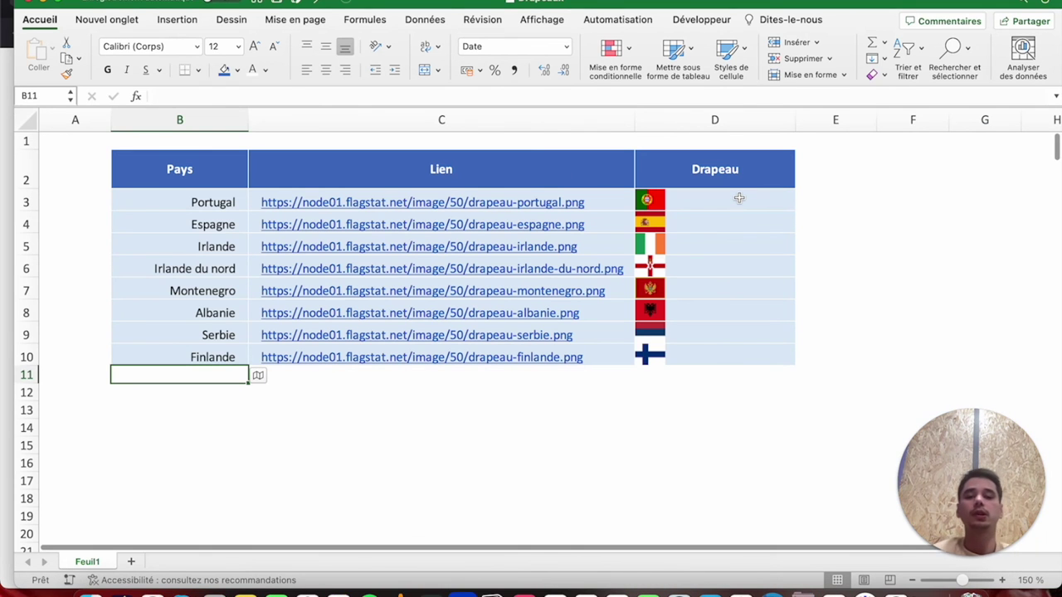